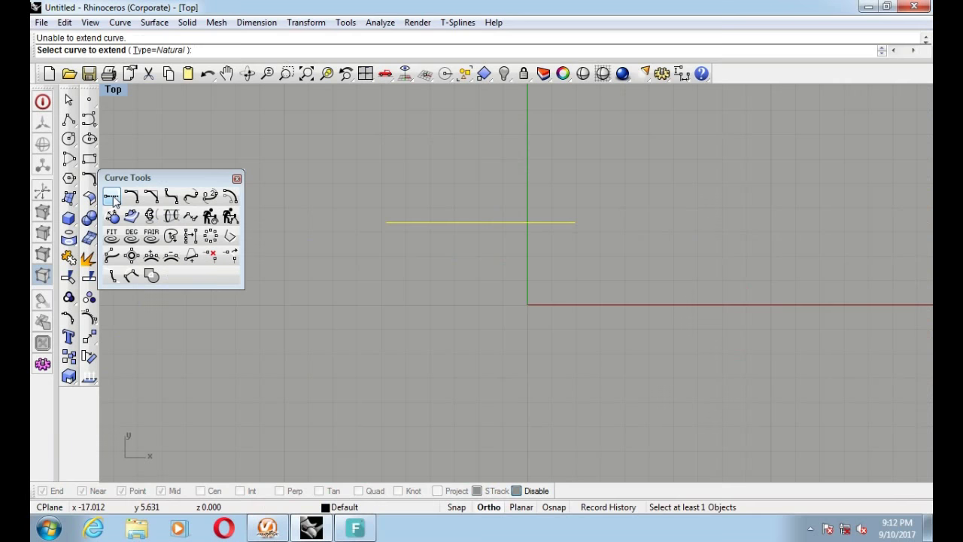
# Step: Launch the Extend command from the Curve Tools panel for the horizontal line
pyautogui.click(112, 198)
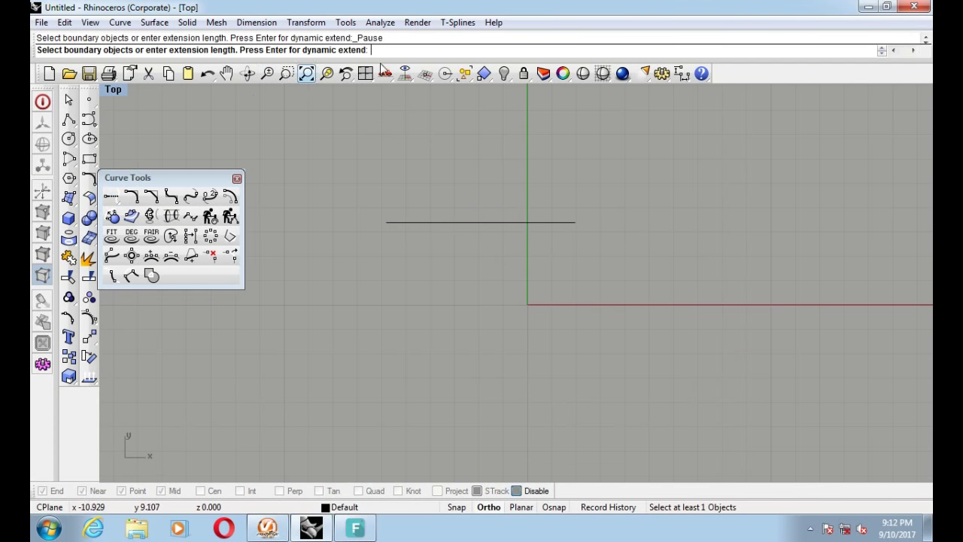
# Step: Dynamically extend the horizontal line's end rightward, then look over the Extend options
pyautogui.click(515, 222)
pyautogui.press('Return')
pyautogui.click(514, 222)
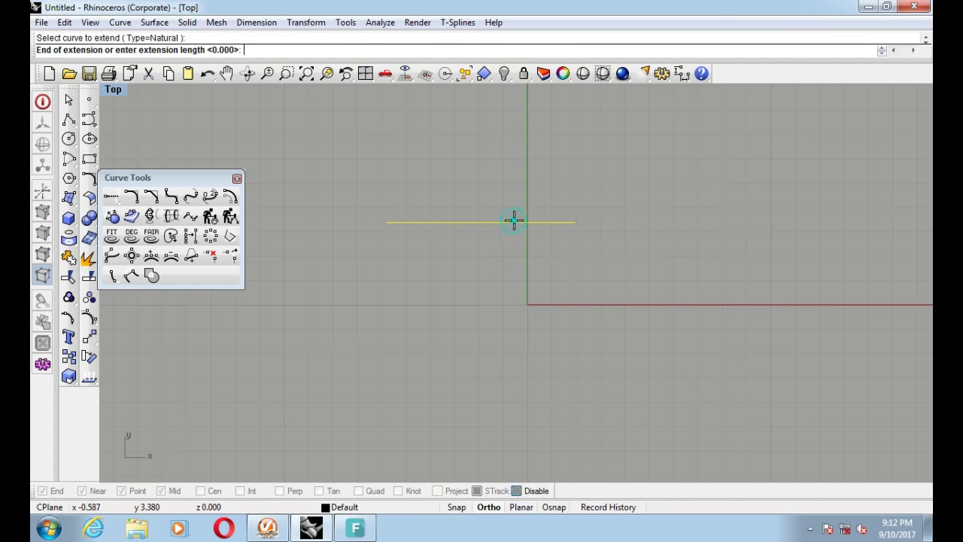
pyautogui.click(677, 222)
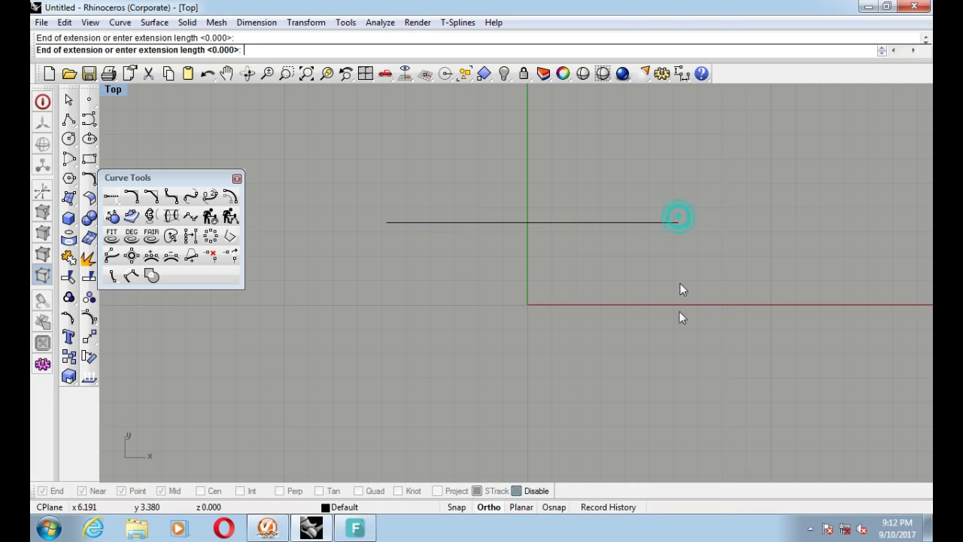
pyautogui.click(111, 197)
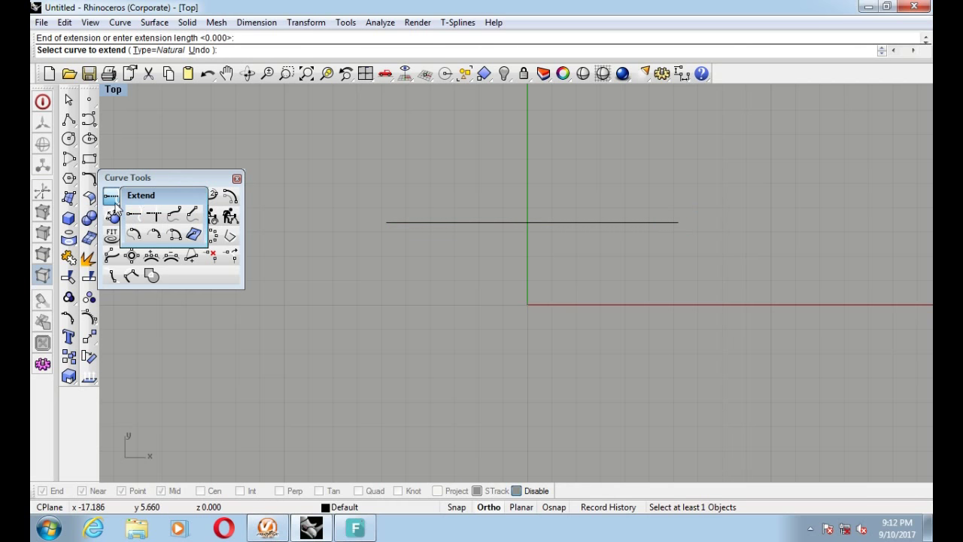
pyautogui.click(226, 138)
# Step: Rerun dynamic Extend and try lengthening the line's right end further
pyautogui.click(111, 196)
pyautogui.click(428, 221)
pyautogui.press('Return')
pyautogui.click(428, 221)
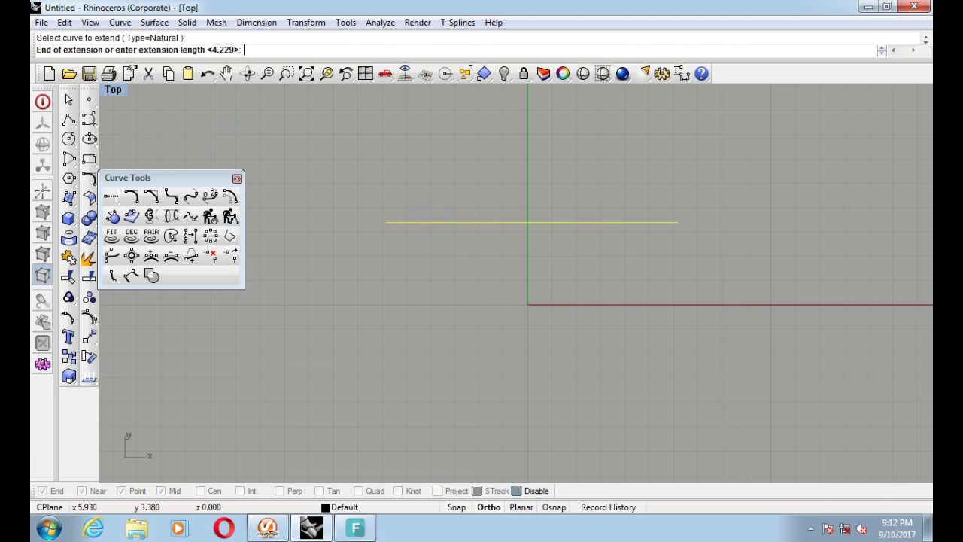
pyautogui.click(706, 223)
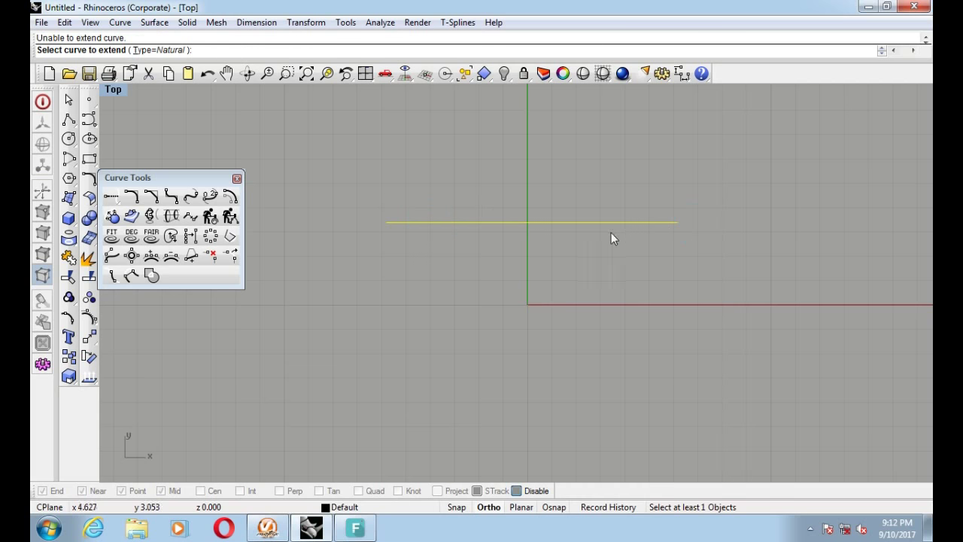
# Step: Extend the line's left end, then its right end, and select the lengthened line
pyautogui.click(112, 196)
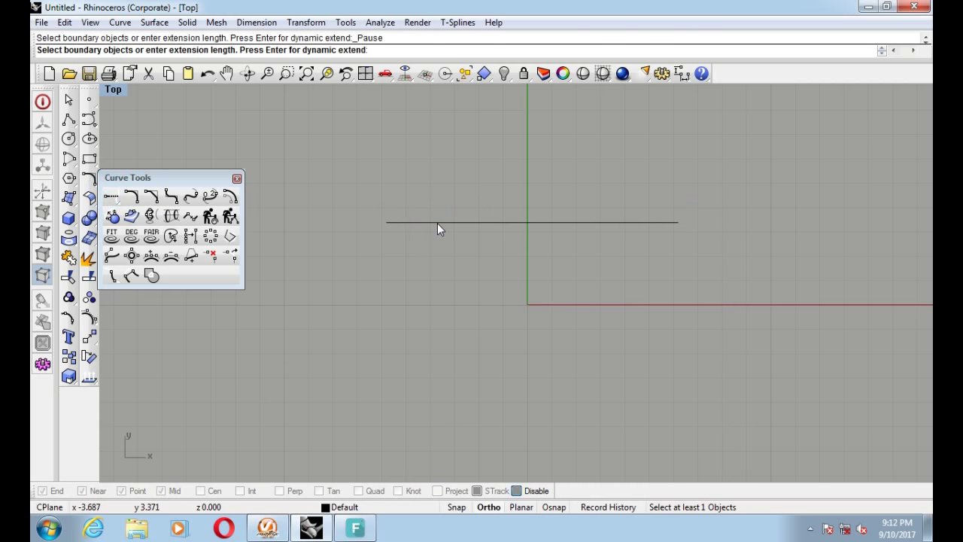
pyautogui.click(437, 222)
pyautogui.press('Return')
pyautogui.click(437, 223)
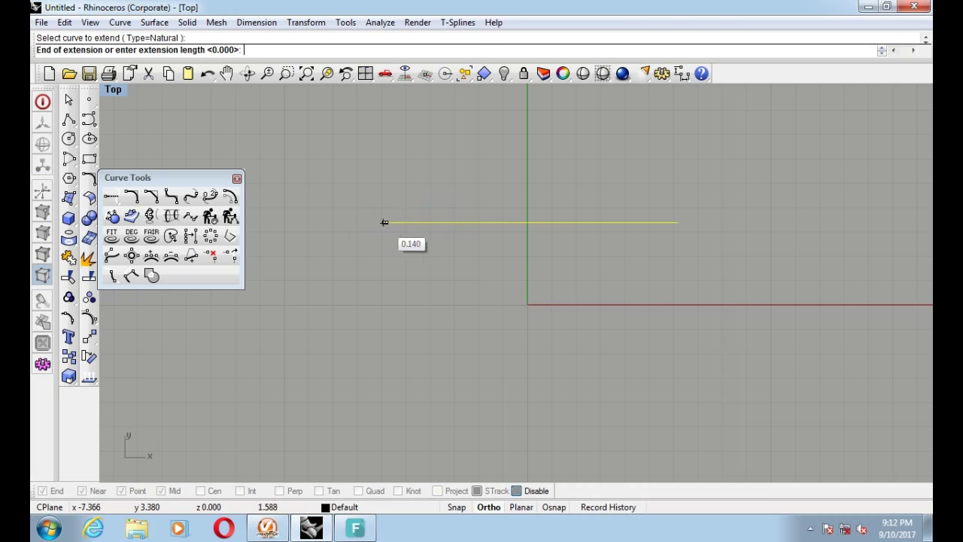
pyautogui.click(329, 221)
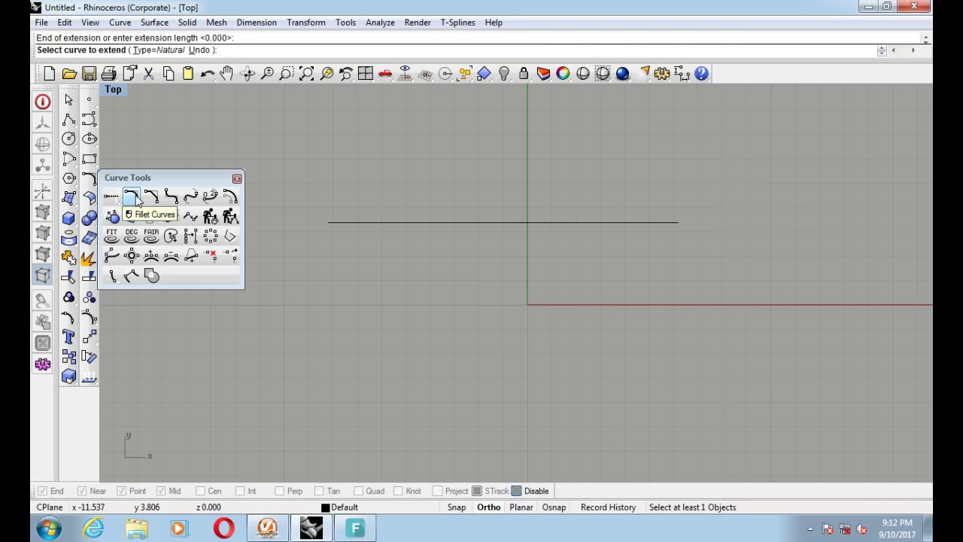
pyautogui.click(636, 221)
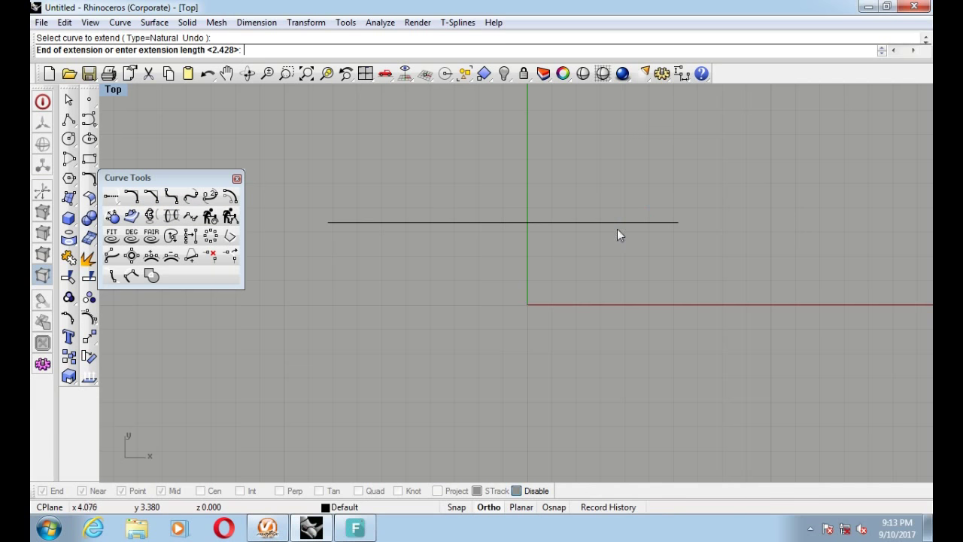
pyautogui.press('Return')
pyautogui.click(611, 221)
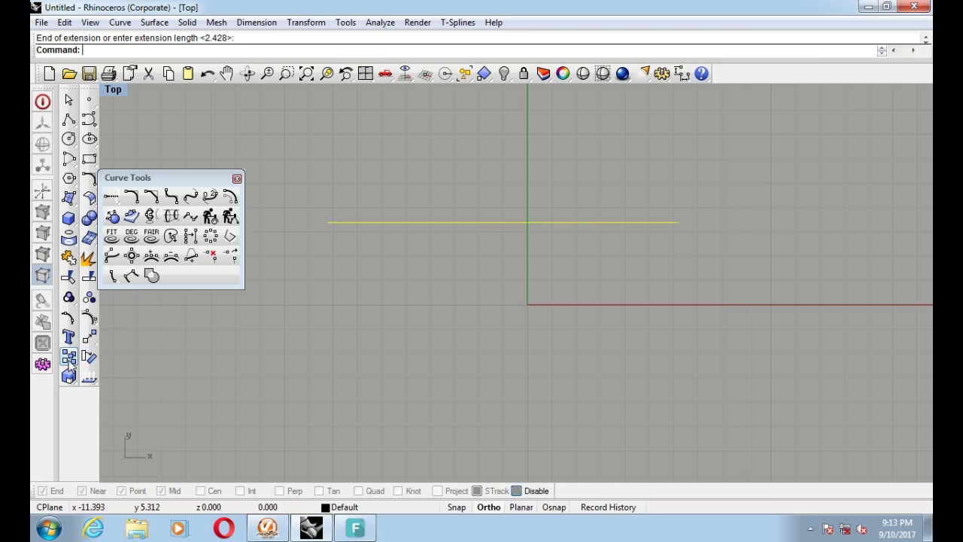
# Step: Try rotating the line about its right end, then undo the rotation
pyautogui.click(68, 359)
pyautogui.click(671, 223)
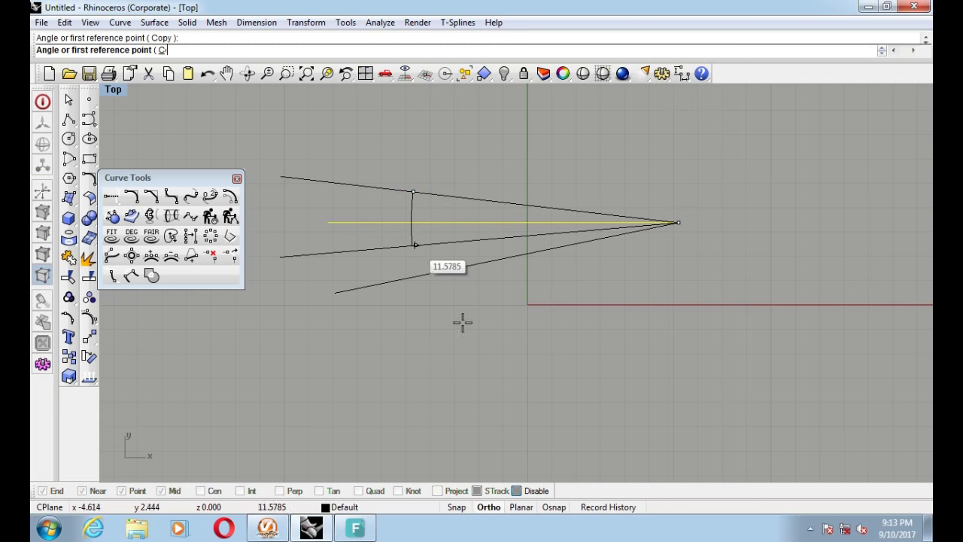
pyautogui.click(513, 352)
pyautogui.click(527, 350)
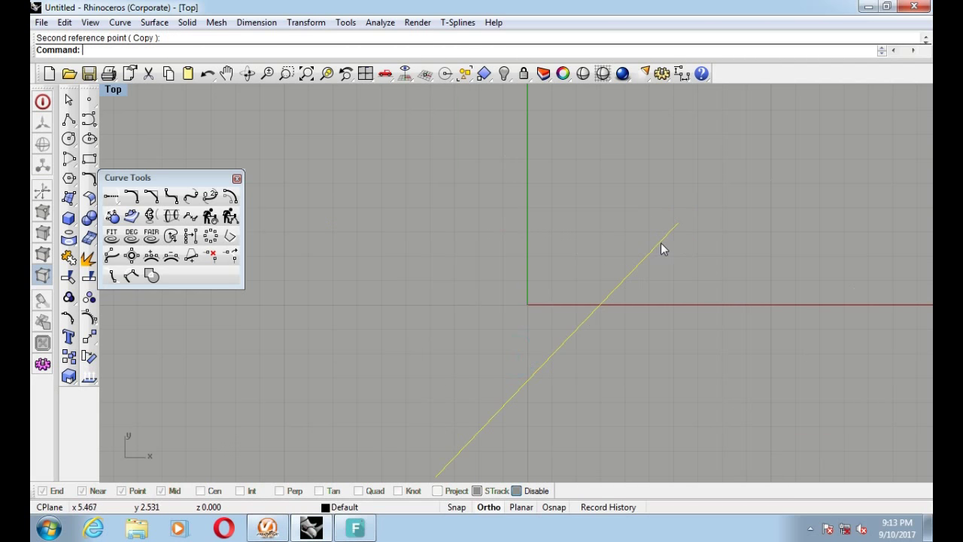
pyautogui.hotkey('ctrl', 'z')
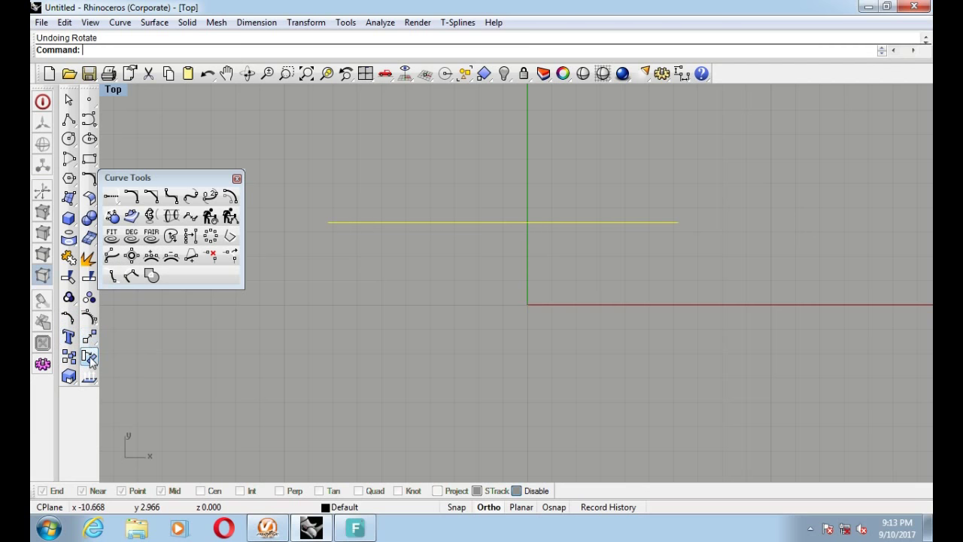
# Step: Rotate a copy of the line down-left about its right end, then shift it slightly right
pyautogui.click(89, 360)
pyautogui.click(126, 49)
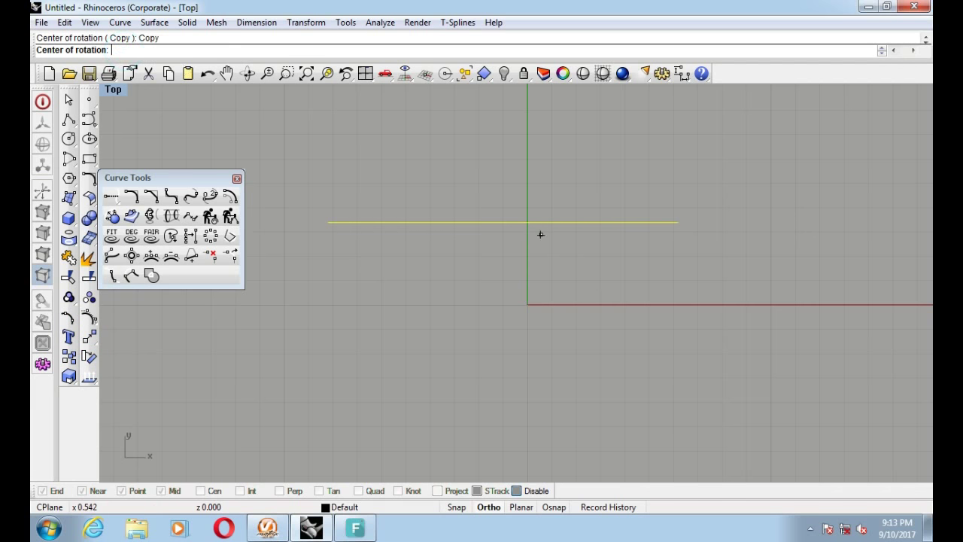
pyautogui.click(678, 222)
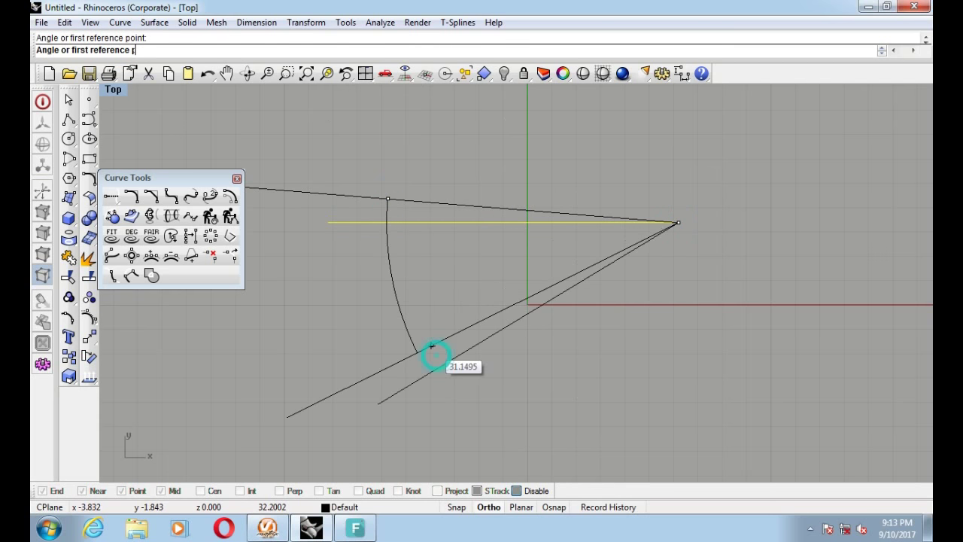
pyautogui.click(506, 318)
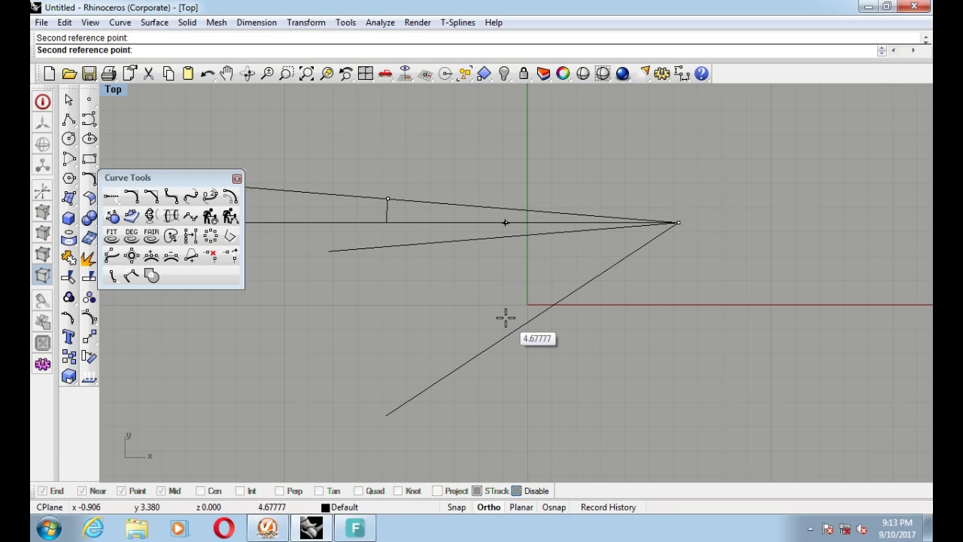
pyautogui.click(506, 317)
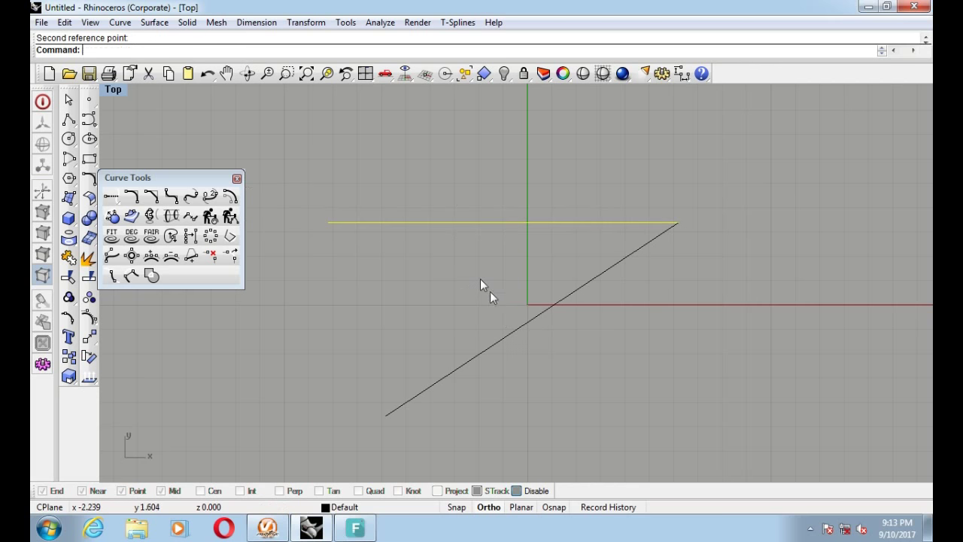
pyautogui.scroll(2, 651, 241)
pyautogui.click(653, 239)
pyautogui.moveTo(679, 243); pyautogui.dragTo(715, 241)
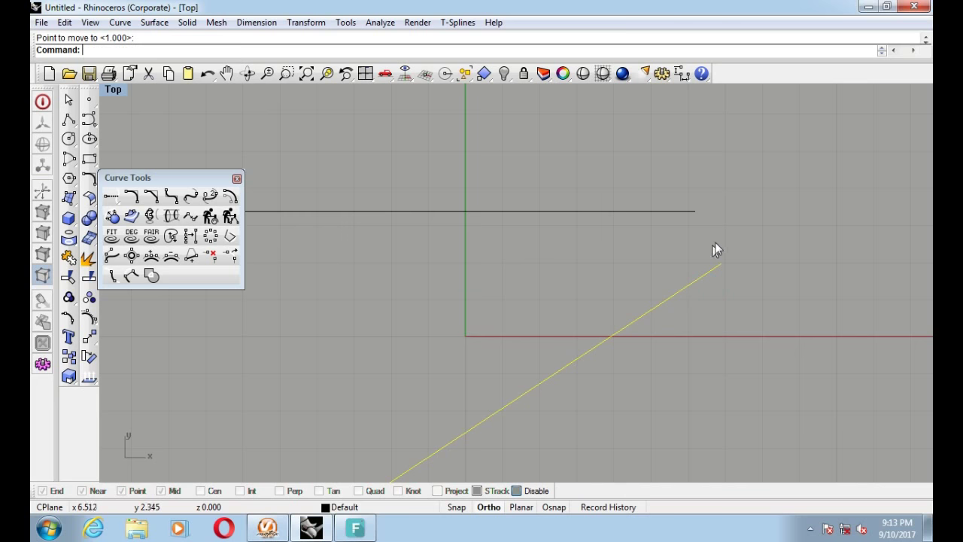
# Step: Fillet the horizontal and diagonal lines into a rounded corner
pyautogui.click(132, 196)
pyautogui.click(658, 211)
pyautogui.click(714, 270)
pyautogui.scroll(-2, 452, 223)
pyautogui.hotkey('ctrl', 'z')
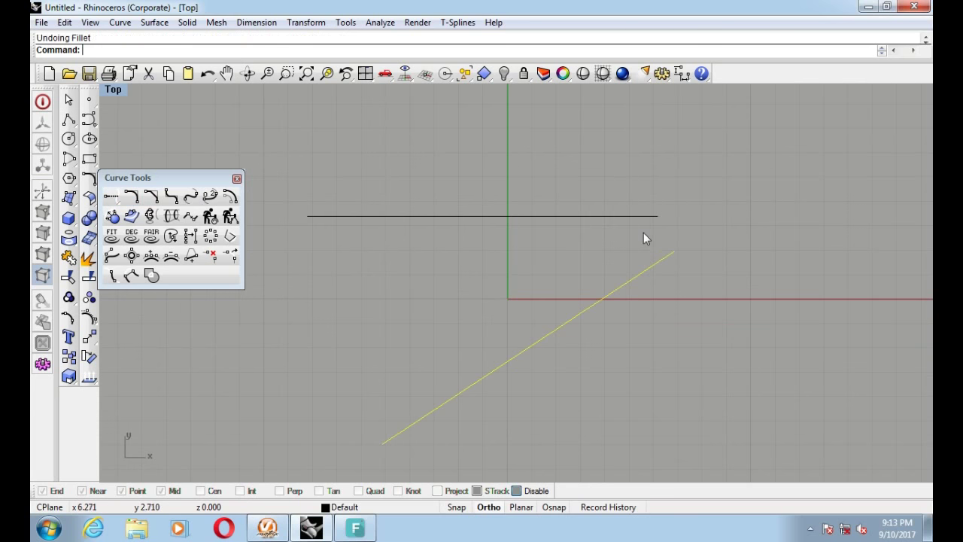
pyautogui.press('Escape')
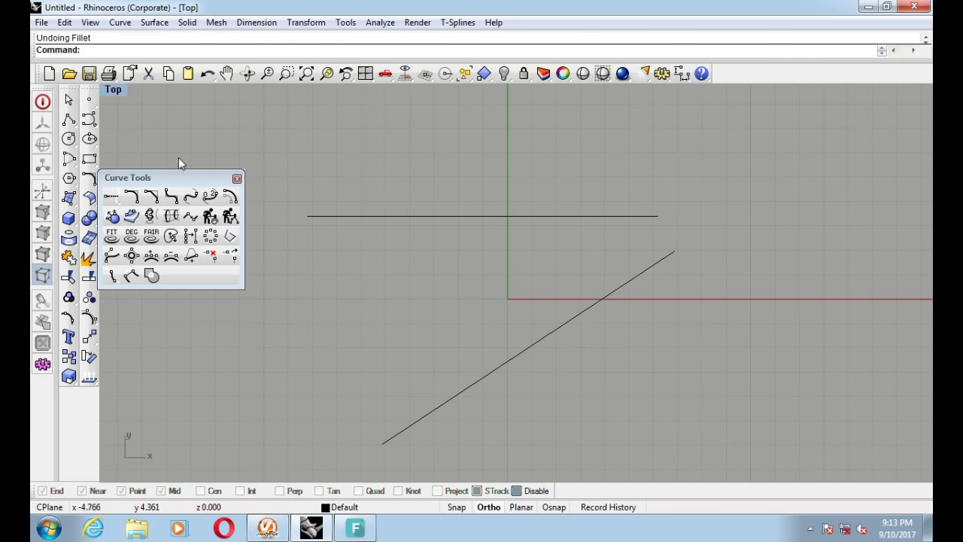
pyautogui.click(131, 196)
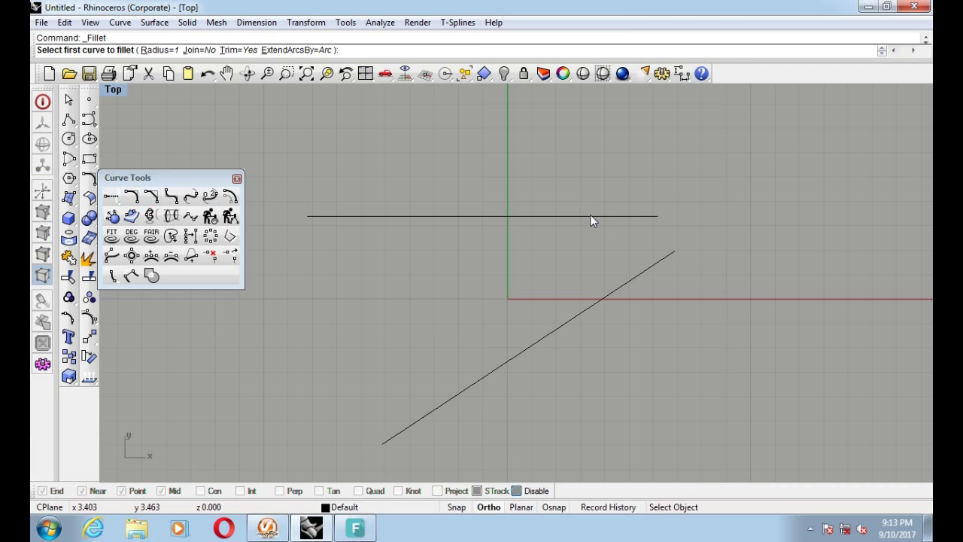
pyautogui.click(610, 216)
pyautogui.click(655, 264)
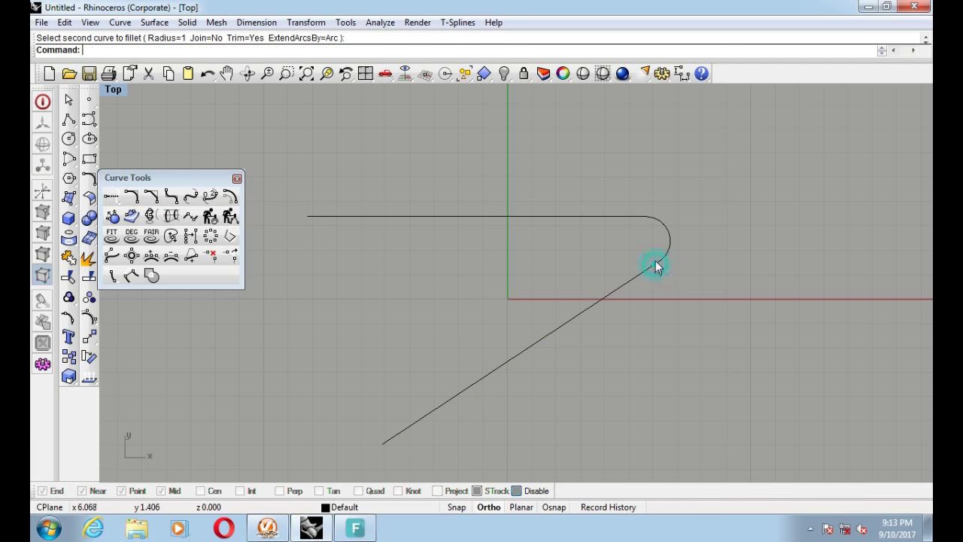
pyautogui.hotkey('ctrl', 'z')
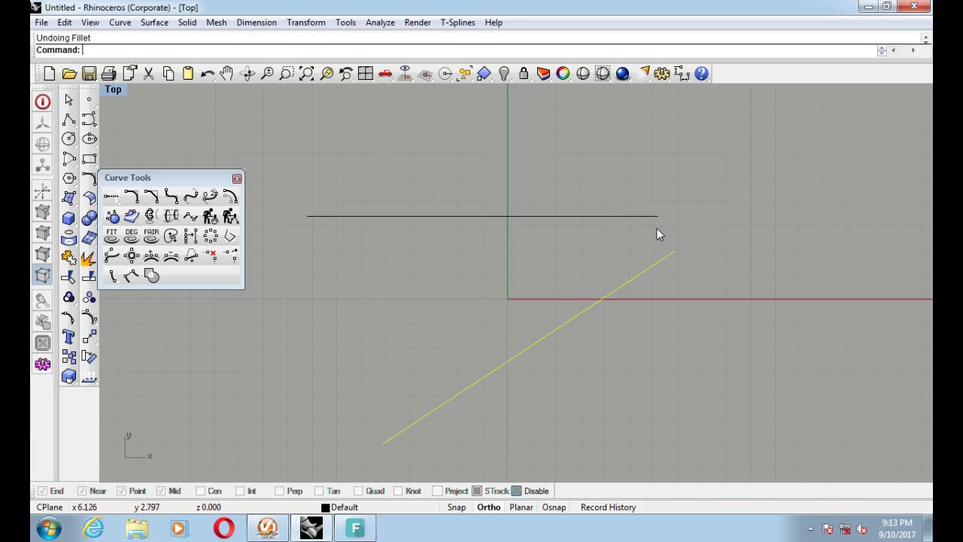
pyautogui.click(150, 195)
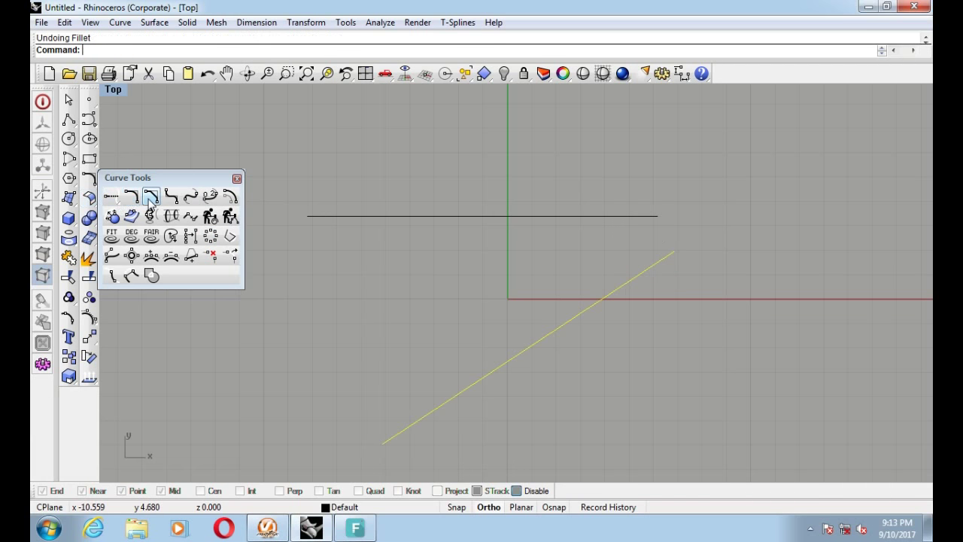
pyautogui.click(587, 215)
pyautogui.click(670, 258)
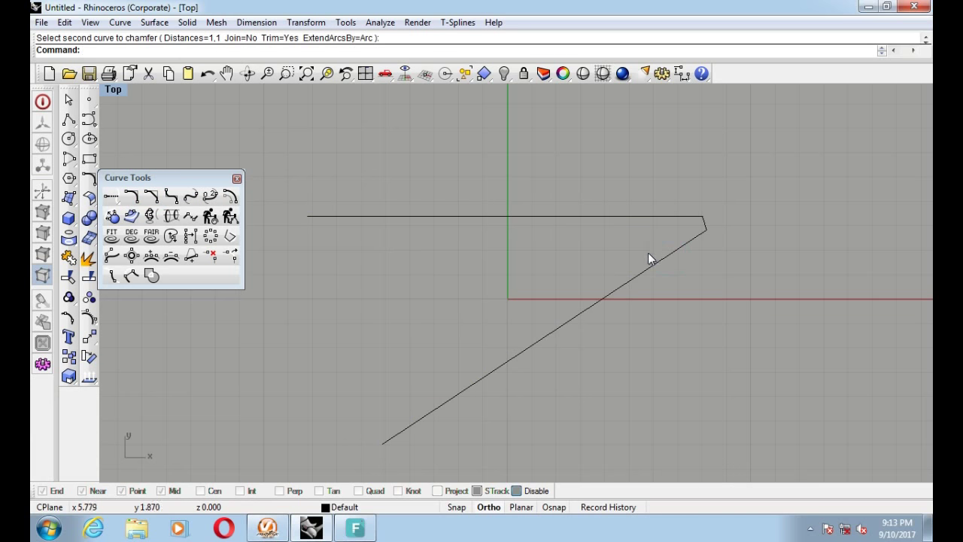
pyautogui.hotkey('ctrl', 'z')
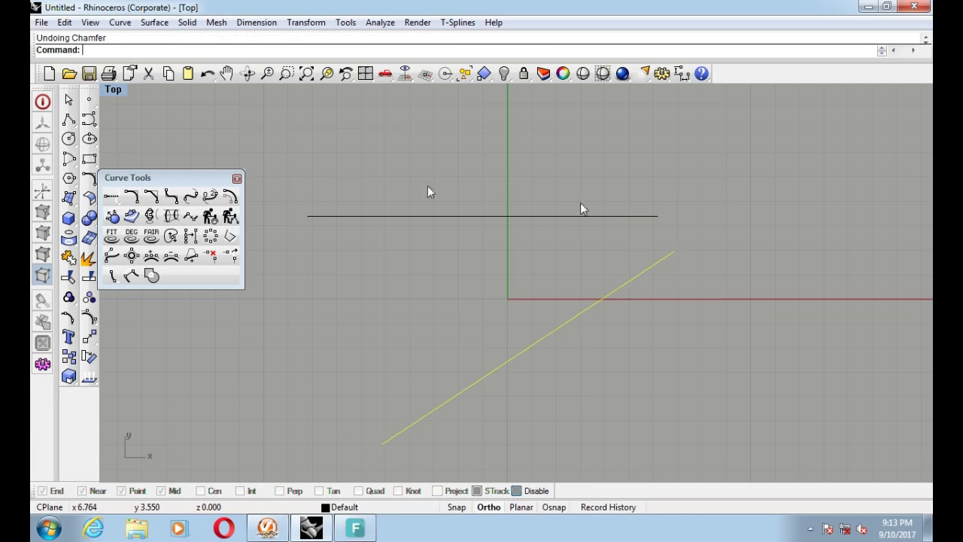
pyautogui.click(151, 196)
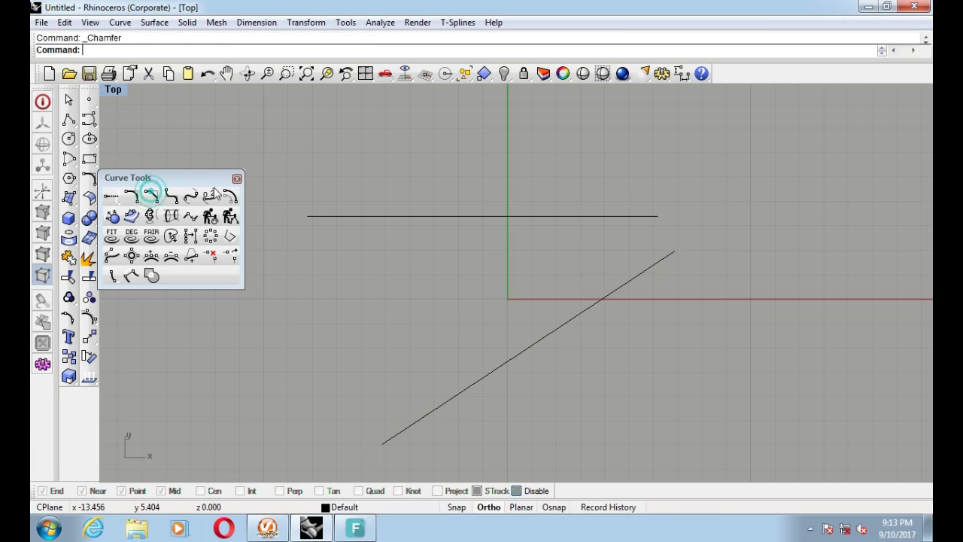
pyautogui.click(637, 220)
pyautogui.click(665, 259)
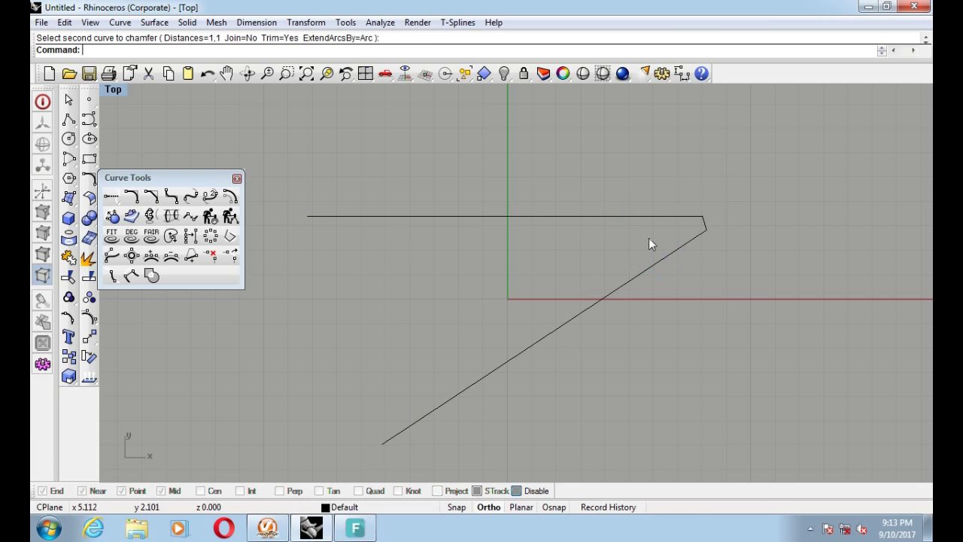
pyautogui.moveTo(682, 223); pyautogui.dragTo(651, 220, button='right')
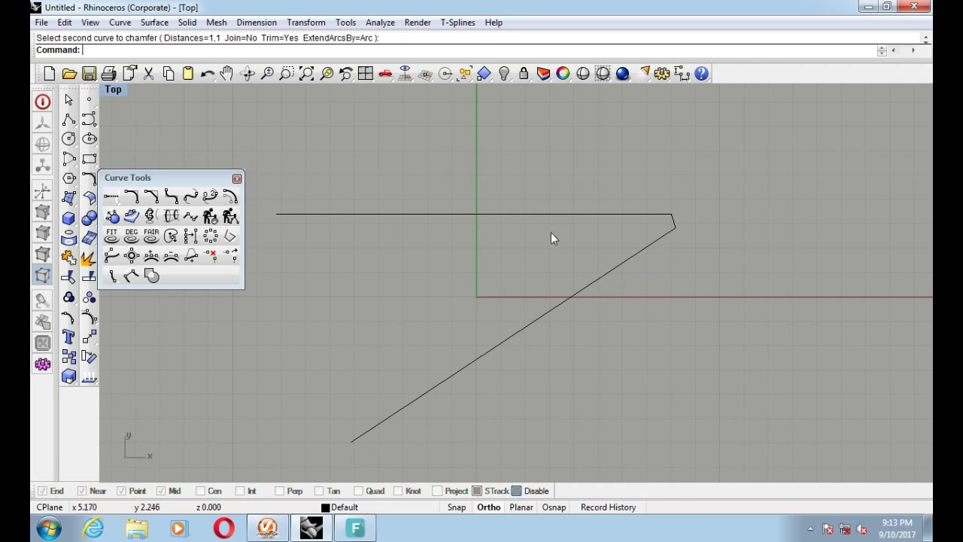
pyautogui.hotkey('ctrl', 'z')
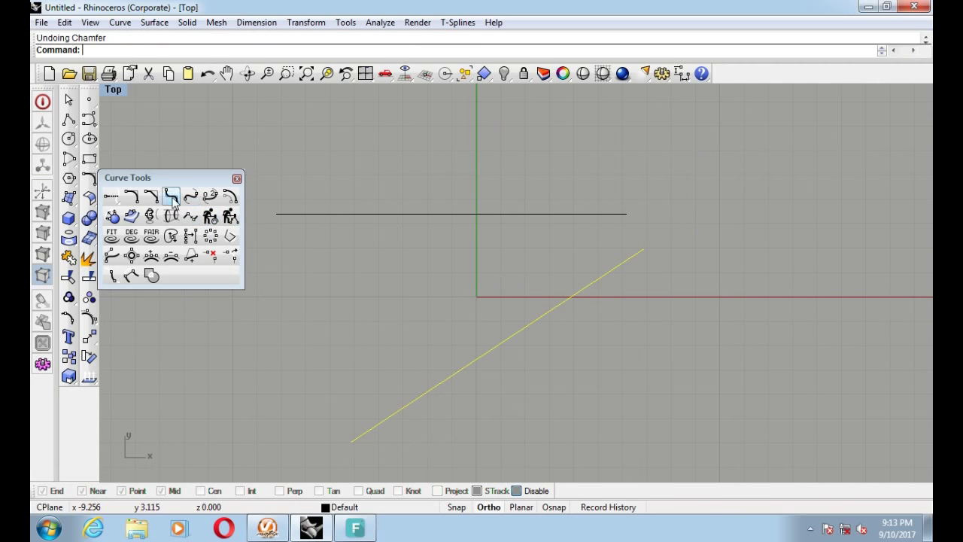
pyautogui.click(172, 197)
pyautogui.press('Return')
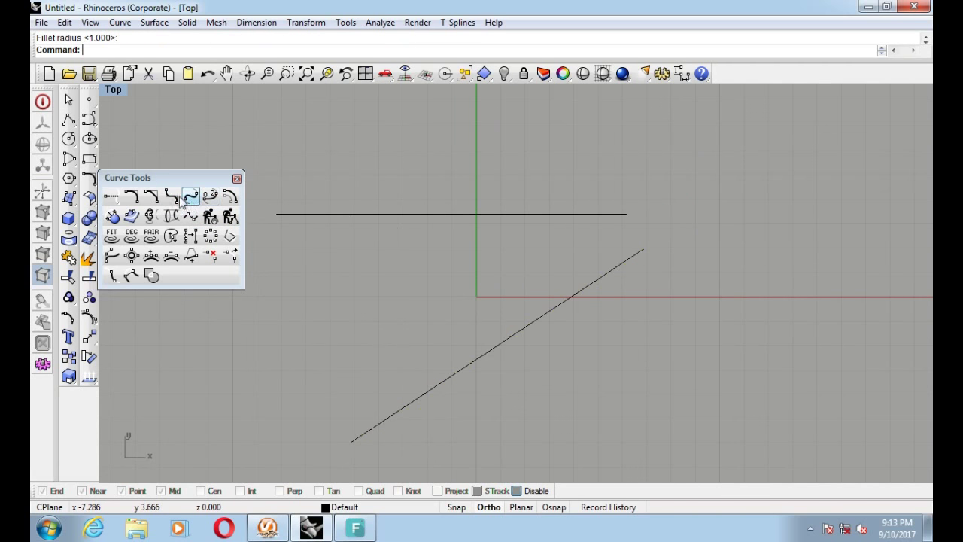
pyautogui.click(172, 197)
pyautogui.click(570, 212)
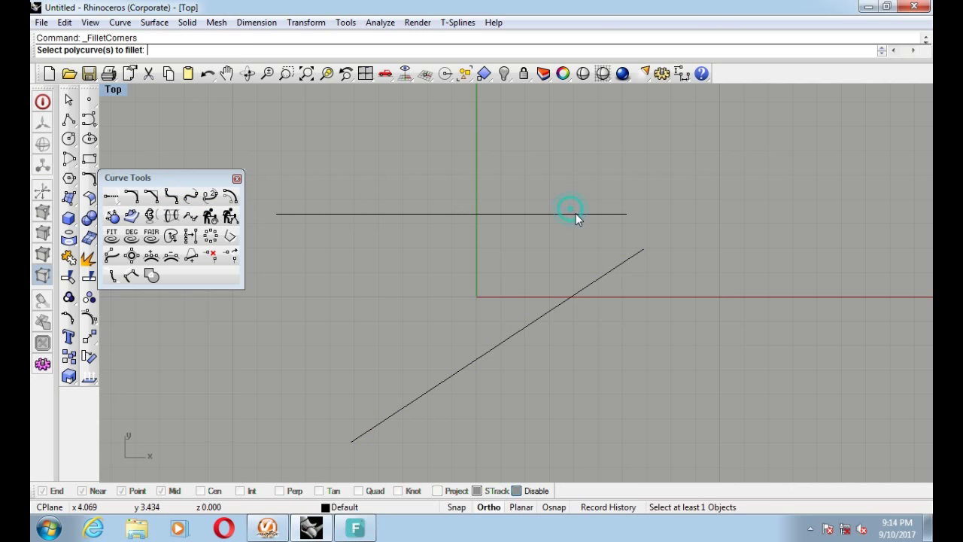
pyautogui.click(627, 260)
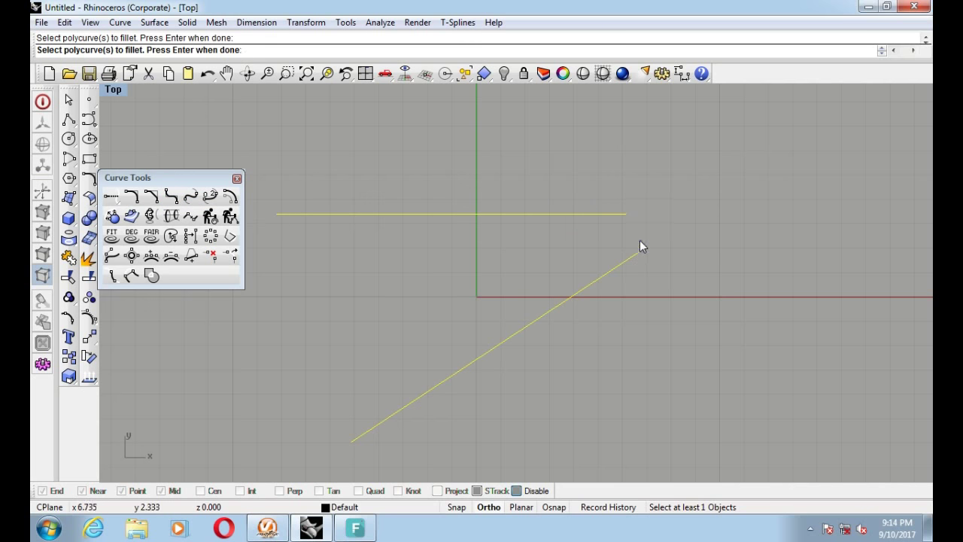
pyautogui.press('Return')
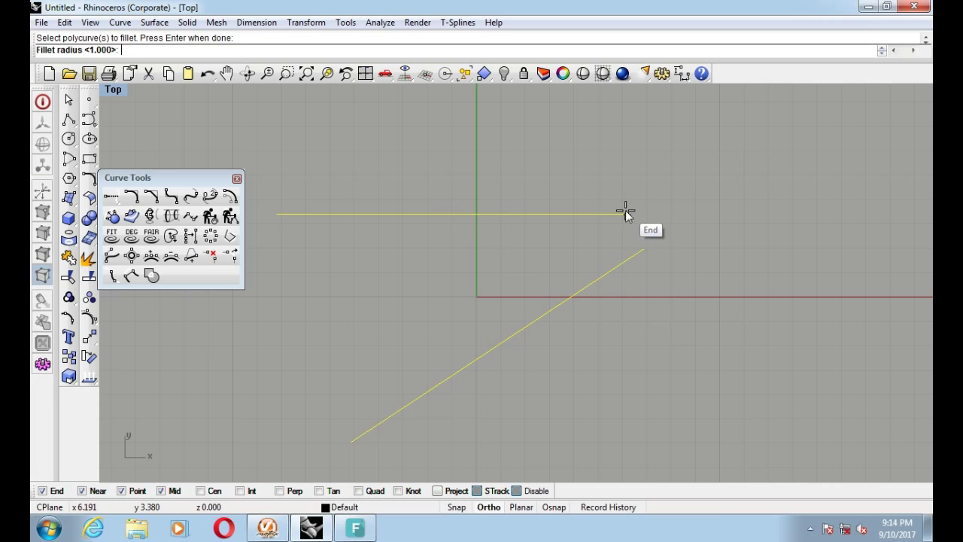
pyautogui.click(627, 211)
pyautogui.click(645, 249)
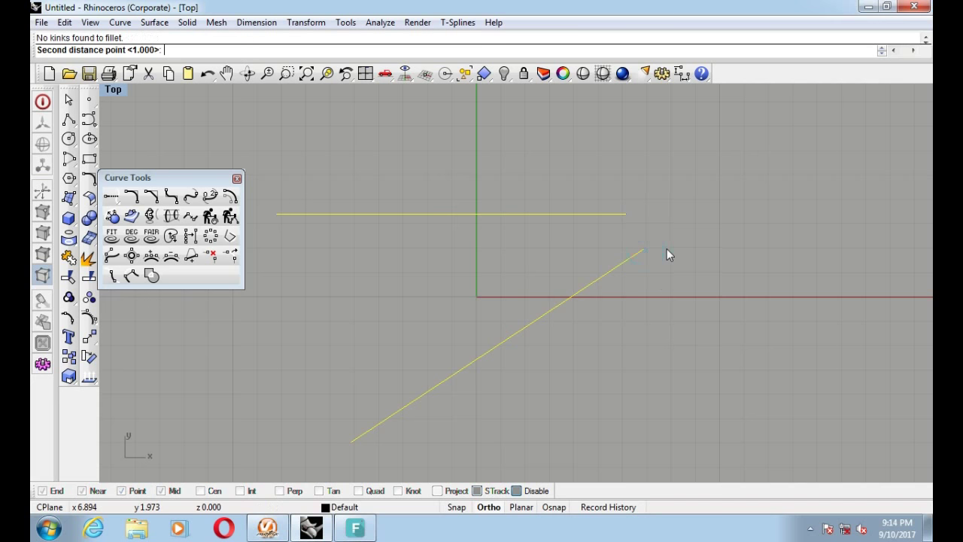
pyautogui.moveTo(663, 162); pyautogui.dragTo(579, 279)
pyautogui.scroll(-1, 565, 243)
pyautogui.scroll(-1, 339, 177)
pyautogui.press('Escape')
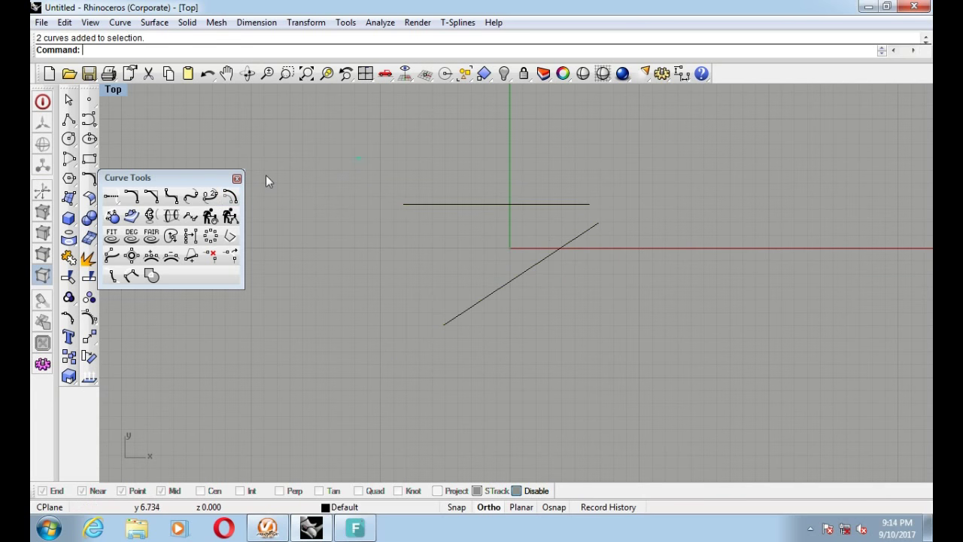
pyautogui.click(191, 198)
pyautogui.click(514, 203)
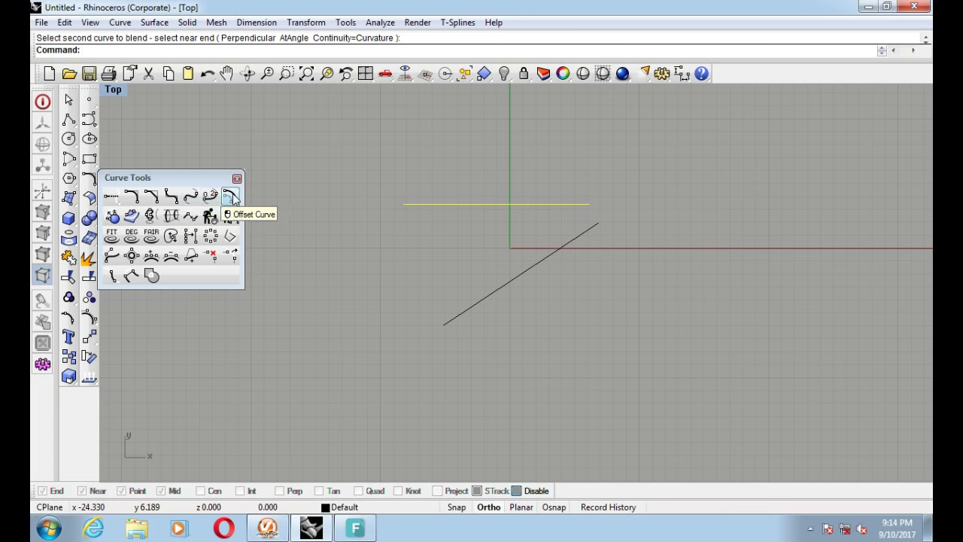
# Step: Abandon the blend, try offsetting the horizontal line upward, then undo it
pyautogui.click(317, 131)
pyautogui.click(231, 197)
pyautogui.click(463, 204)
pyautogui.scroll(1, 469, 174)
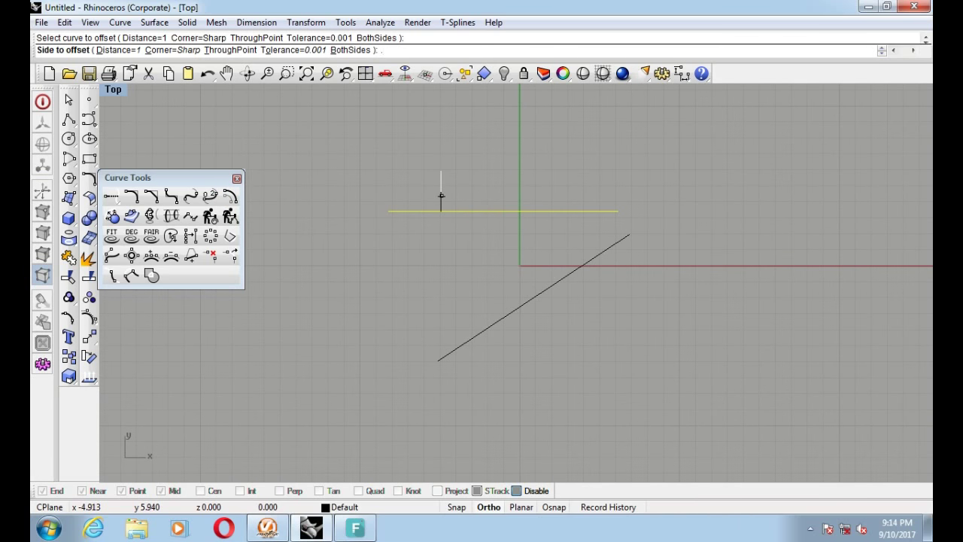
pyautogui.scroll(1, 438, 170)
pyautogui.click(439, 160)
pyautogui.hotkey('ctrl', 'z')
# Step: Offset the horizontal line and the diagonal line upward at distance 1
pyautogui.click(231, 197)
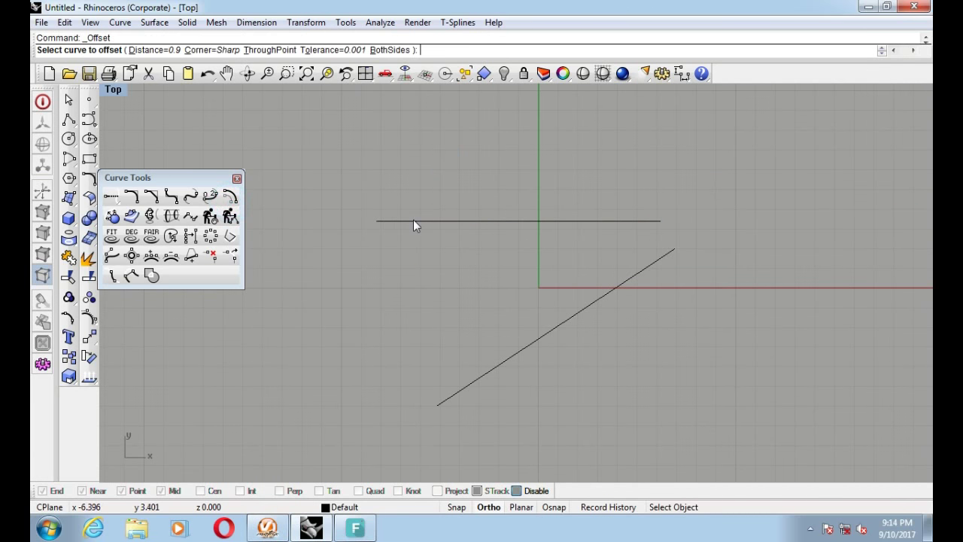
pyautogui.click(413, 221)
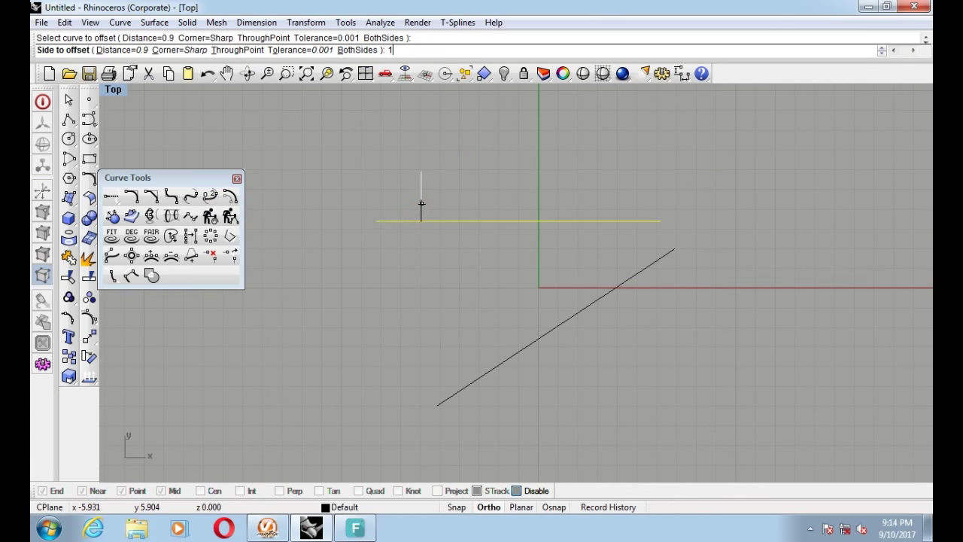
pyautogui.press('Return')
pyautogui.click(409, 165)
pyautogui.click(581, 303)
pyautogui.rightClick(596, 271)
pyautogui.click(601, 262)
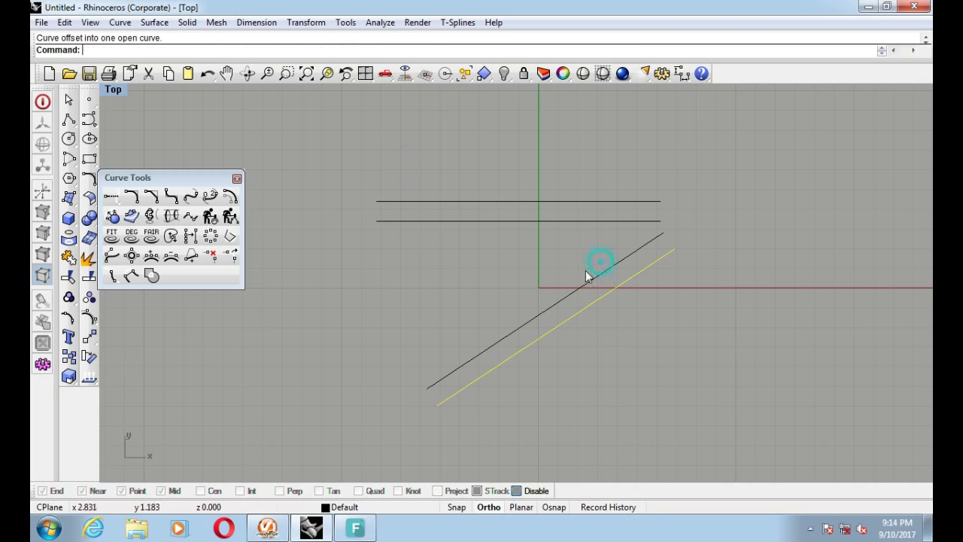
pyautogui.moveTo(490, 255); pyautogui.dragTo(437, 230, button='right')
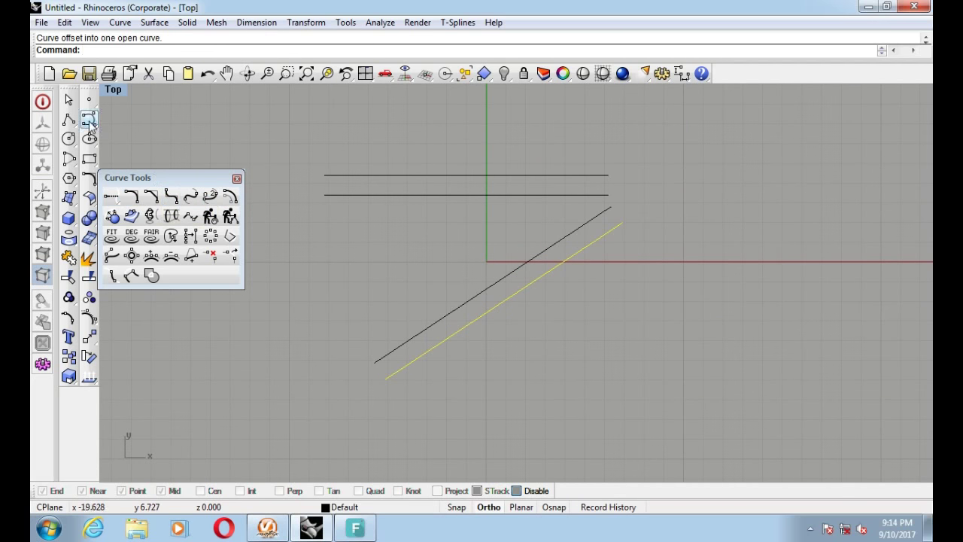
# Step: Draw a trial curve joining the horizontal lines' right ends, then undo it
pyautogui.click(89, 121)
pyautogui.click(610, 175)
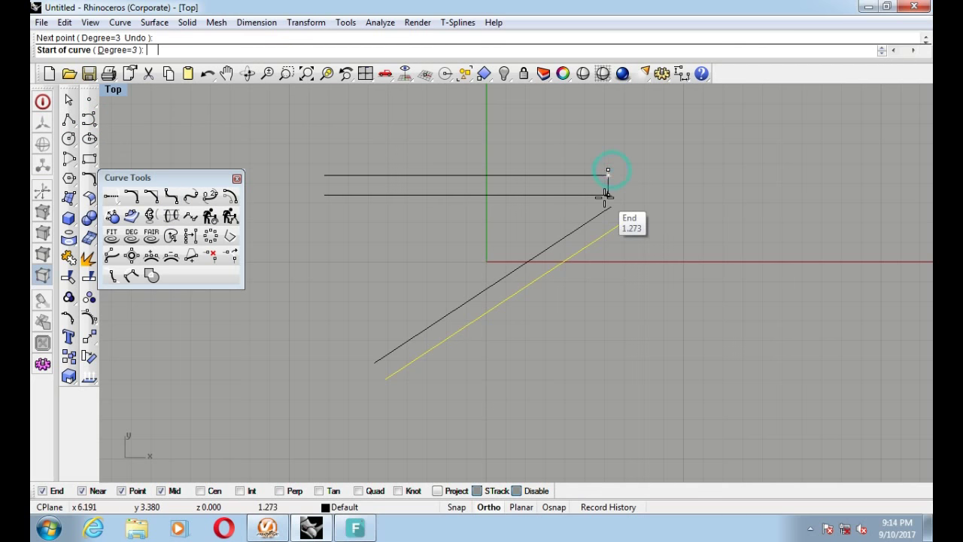
pyautogui.click(610, 196)
pyautogui.press('Return')
pyautogui.scroll(1, 611, 191)
pyautogui.scroll(1, 608, 177)
pyautogui.scroll(1, 607, 168)
pyautogui.scroll(1, 607, 155)
pyautogui.hotkey('ctrl', 'z')
# Step: Redraw the short edge between the right ends and box-select the three outline curves
pyautogui.press('Return')
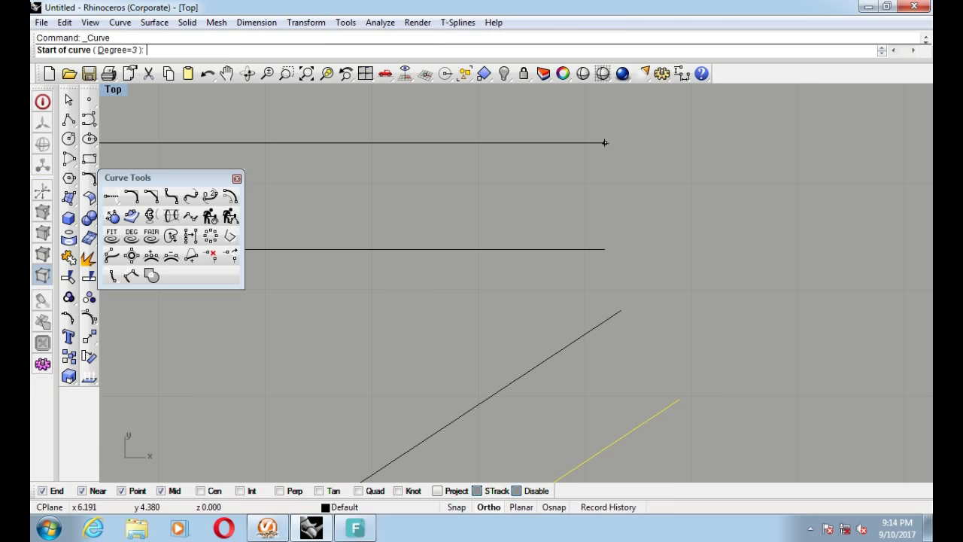
pyautogui.click(605, 143)
pyautogui.click(607, 249)
pyautogui.press('Return')
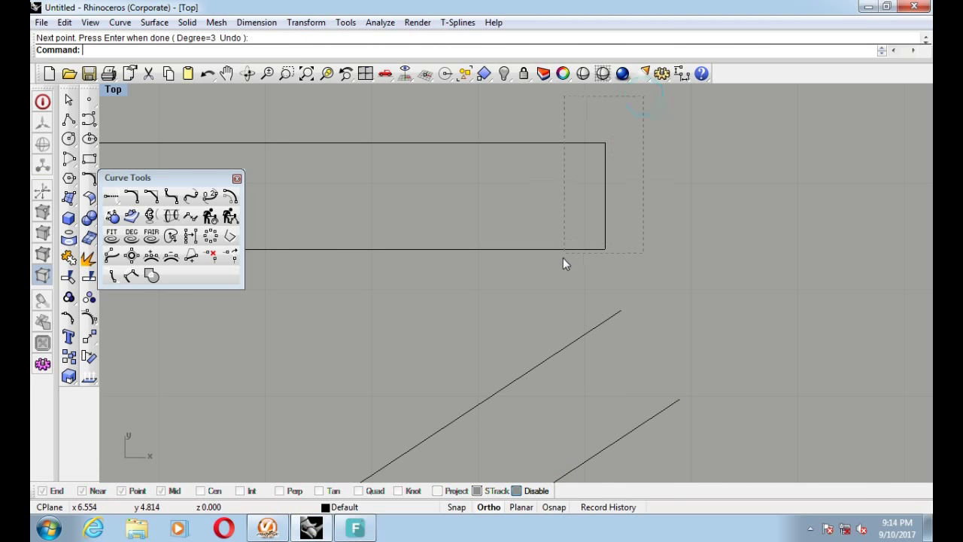
pyautogui.moveTo(645, 102); pyautogui.dragTo(563, 257)
pyautogui.click(68, 197)
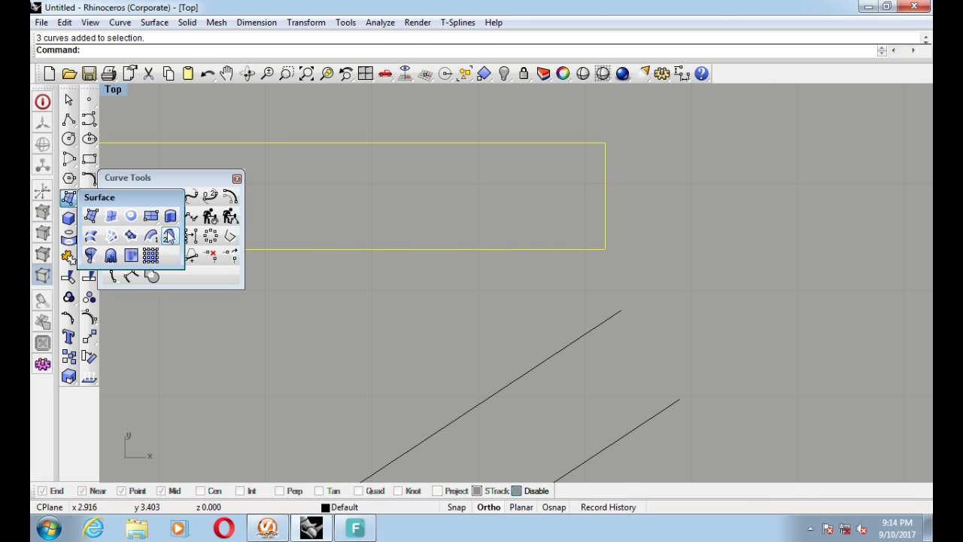
# Step: Sweep2 the horizontal strip outline into a surface and display it shaded
pyautogui.click(152, 236)
pyautogui.press('Return')
pyautogui.scroll(-1, 561, 176)
pyautogui.hotkey('ctrl', 'alt', 's')
pyautogui.click(700, 258)
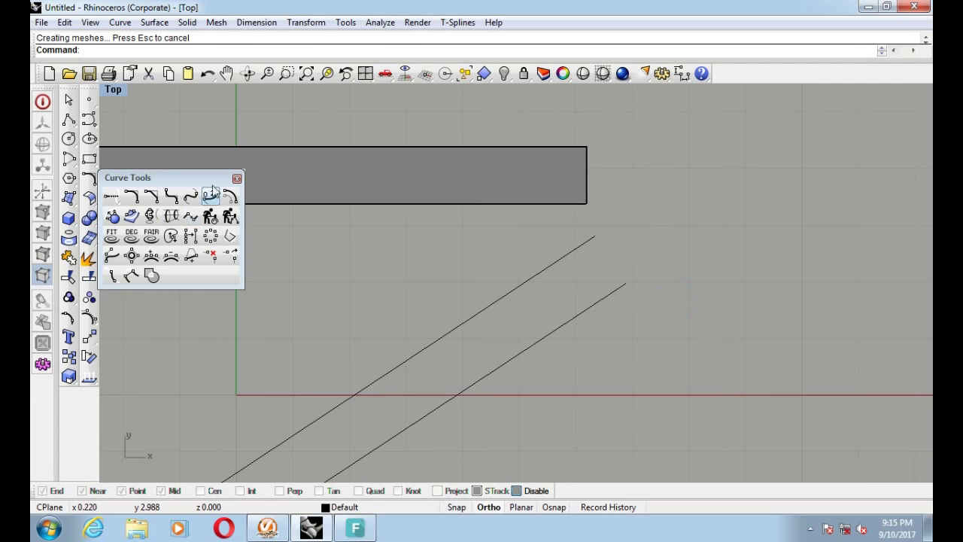
# Step: Close the diagonal pair's end with a short curve and select its three curves
pyautogui.click(68, 118)
pyautogui.click(594, 237)
pyautogui.click(627, 284)
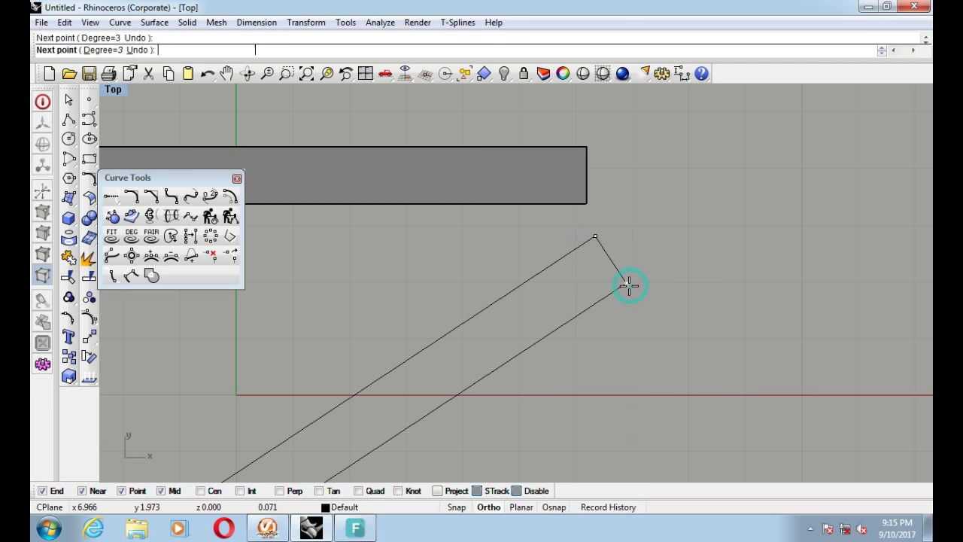
pyautogui.press('Return')
pyautogui.moveTo(632, 248); pyautogui.dragTo(537, 280)
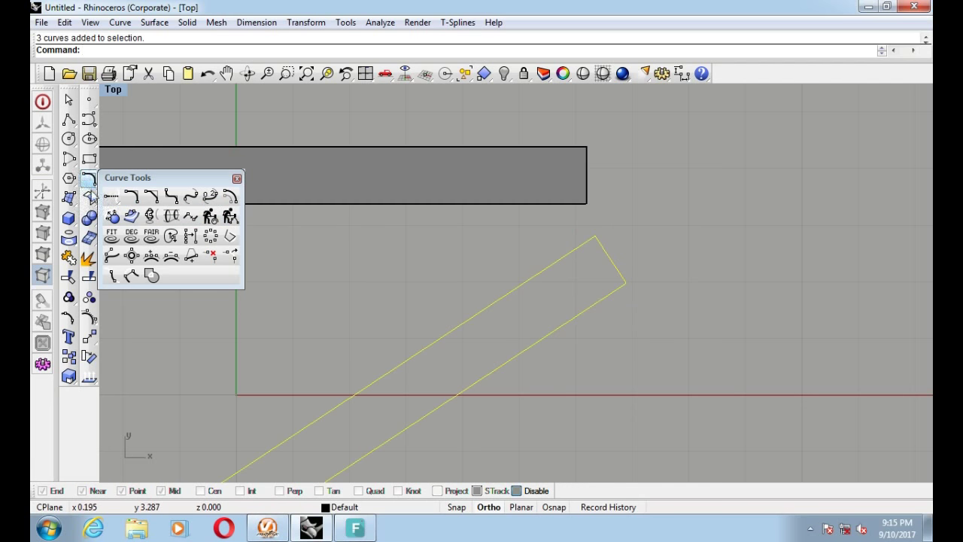
# Step: Sweep2 the diagonal outline into a strip surface matching the horizontal one
pyautogui.click(69, 197)
pyautogui.click(170, 237)
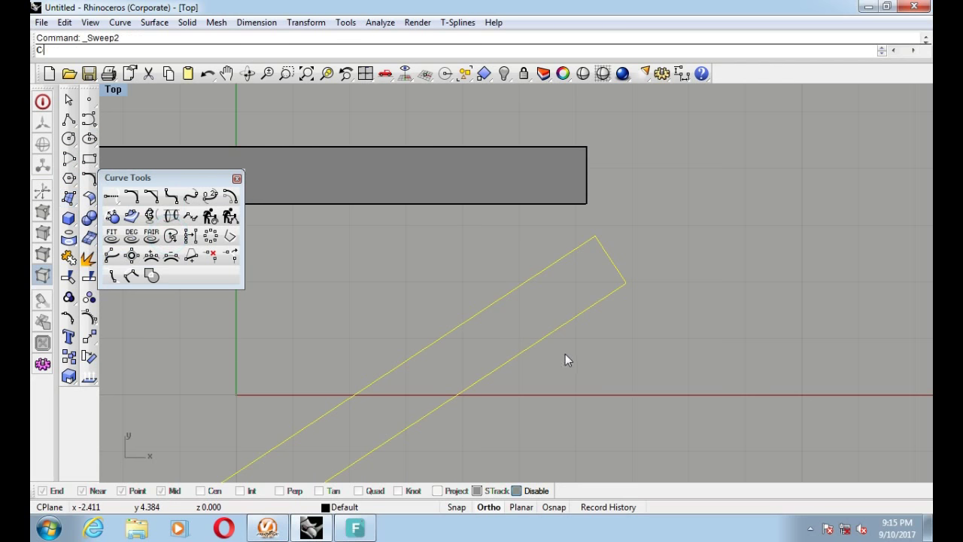
pyautogui.press('Return')
pyautogui.scroll(-1, 544, 362)
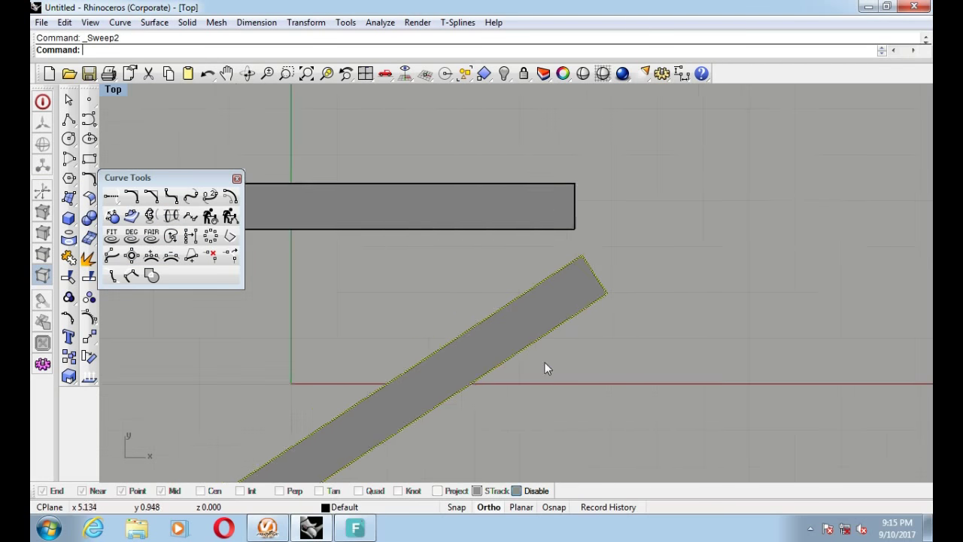
pyautogui.scroll(-2, 542, 362)
pyautogui.click(521, 180)
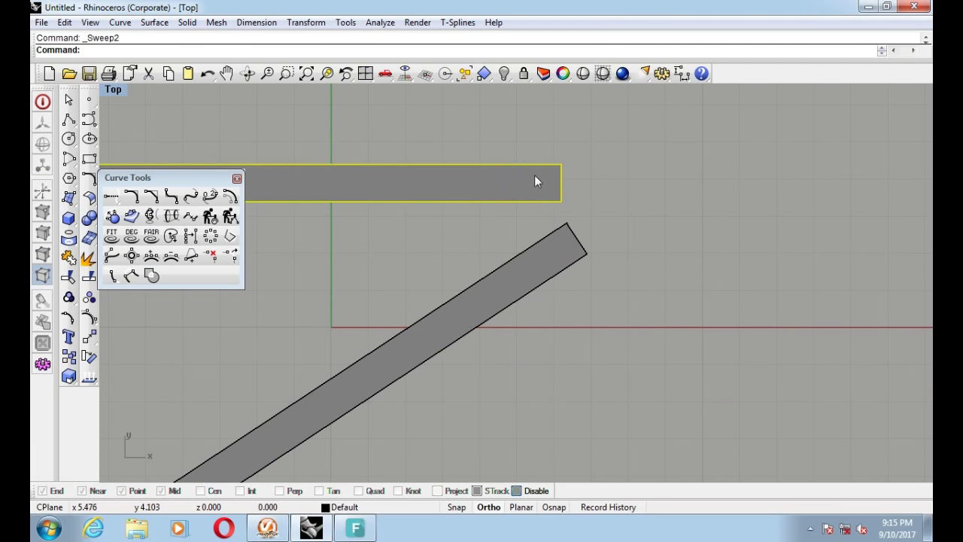
# Step: Replace the horizontal strip surface with a loft between its top and bottom edges
pyautogui.press('Delete')
pyautogui.click(522, 202)
pyautogui.keyDown('shift'); pyautogui.click(512, 163); pyautogui.keyUp('shift')
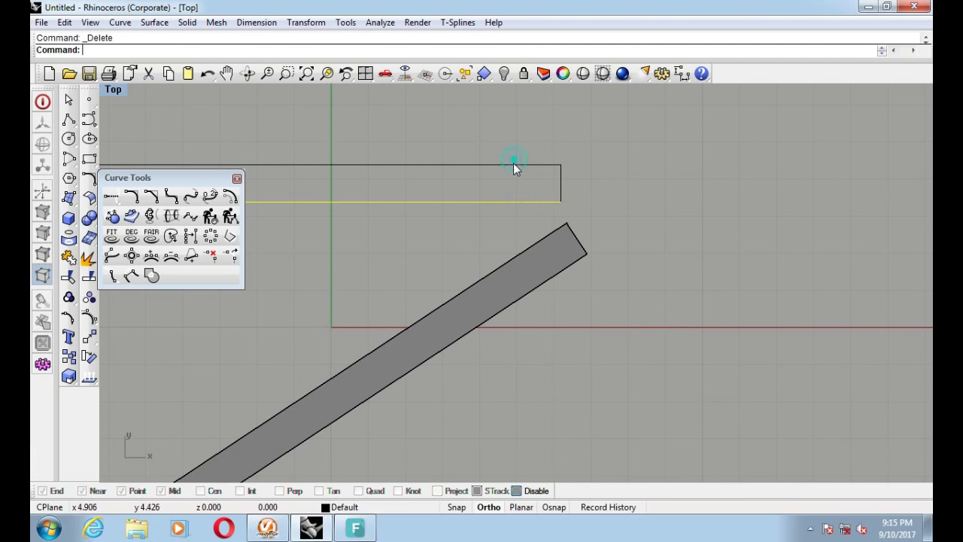
pyautogui.click(69, 198)
pyautogui.moveTo(130, 206); pyautogui.dragTo(131, 212)
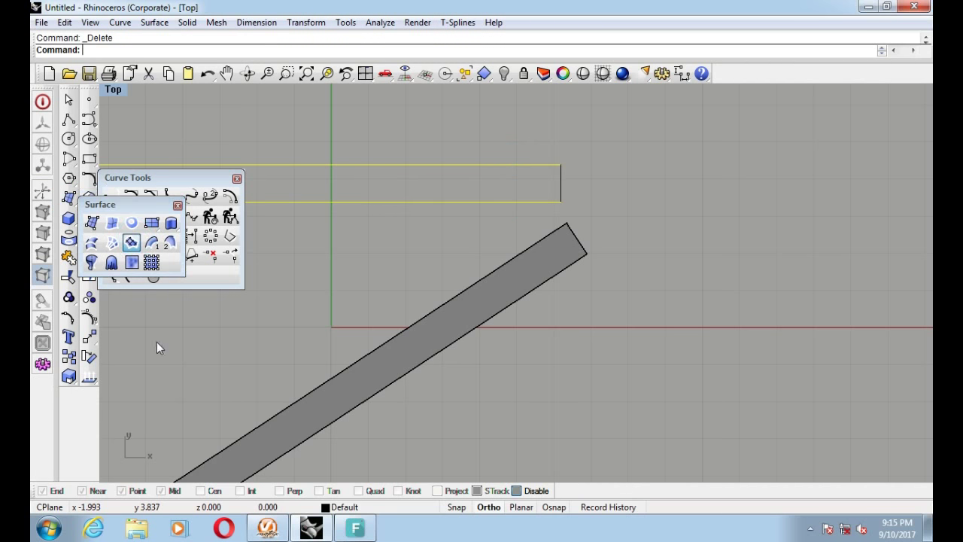
pyautogui.click(92, 242)
pyautogui.press('Return')
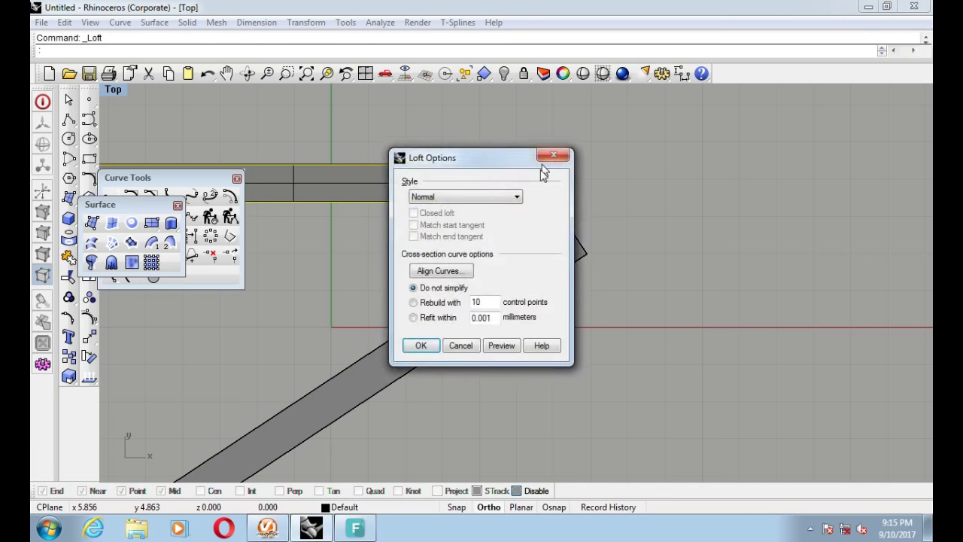
pyautogui.press('Return')
# Step: Delete the diagonal strip surface, loft its two long edges, then undo the loft
pyautogui.click(563, 251)
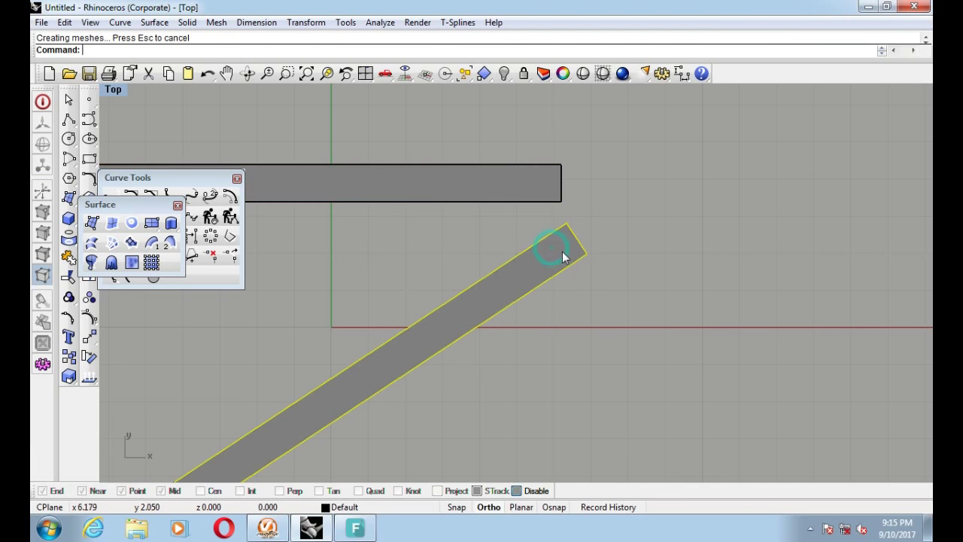
pyautogui.press('Delete')
pyautogui.click(551, 241)
pyautogui.keyDown('shift'); pyautogui.click(571, 270); pyautogui.keyUp('shift')
pyautogui.click(548, 237)
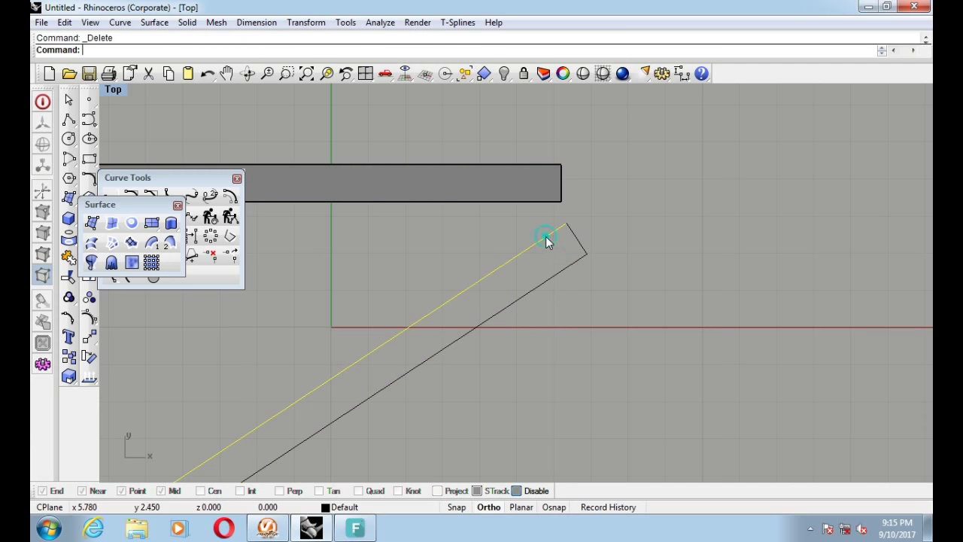
pyautogui.keyDown('shift'); pyautogui.click(563, 268); pyautogui.keyUp('shift')
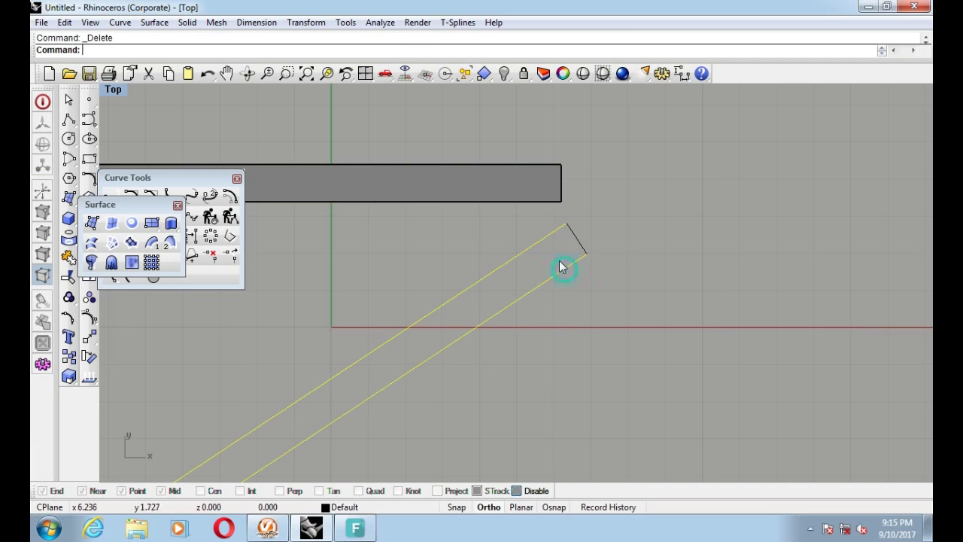
pyautogui.click(94, 246)
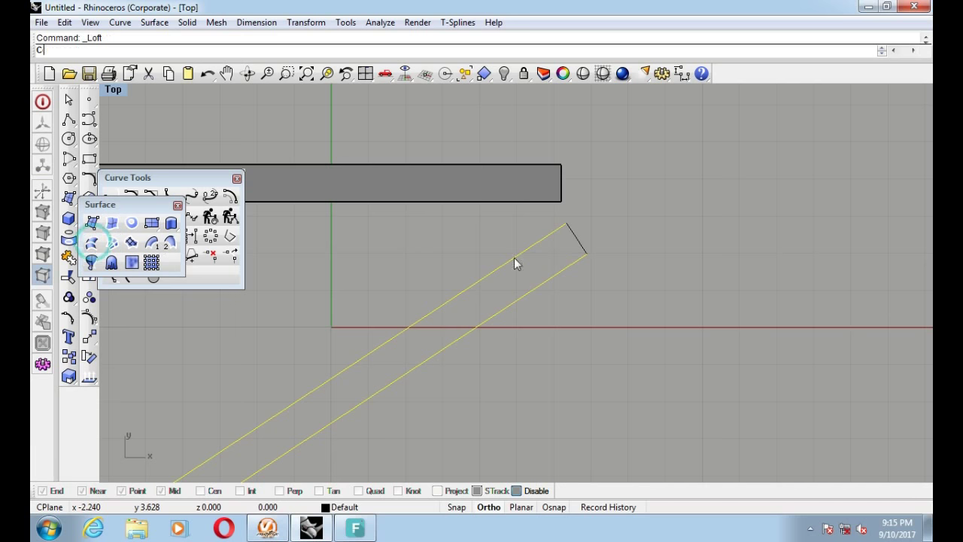
pyautogui.rightClick(570, 274)
pyautogui.press('Return')
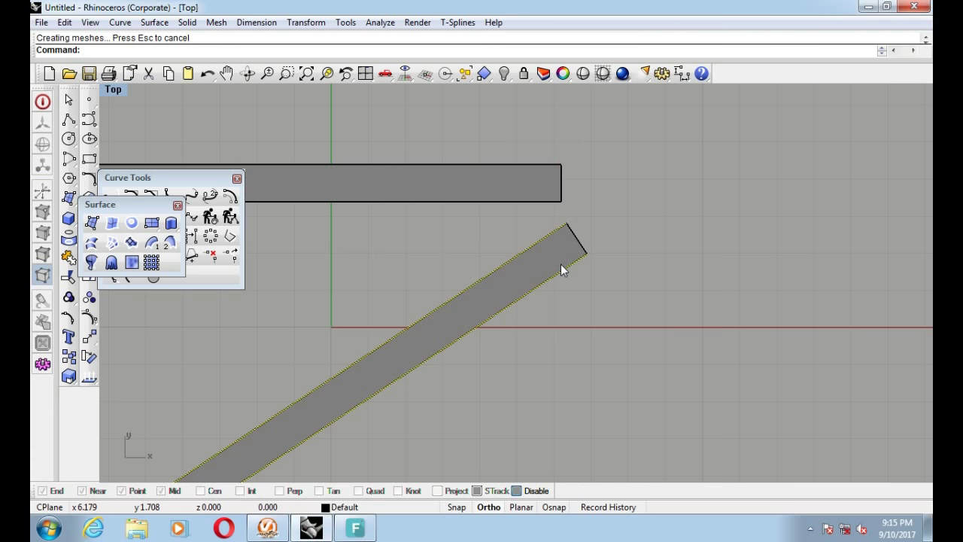
pyautogui.click(207, 73)
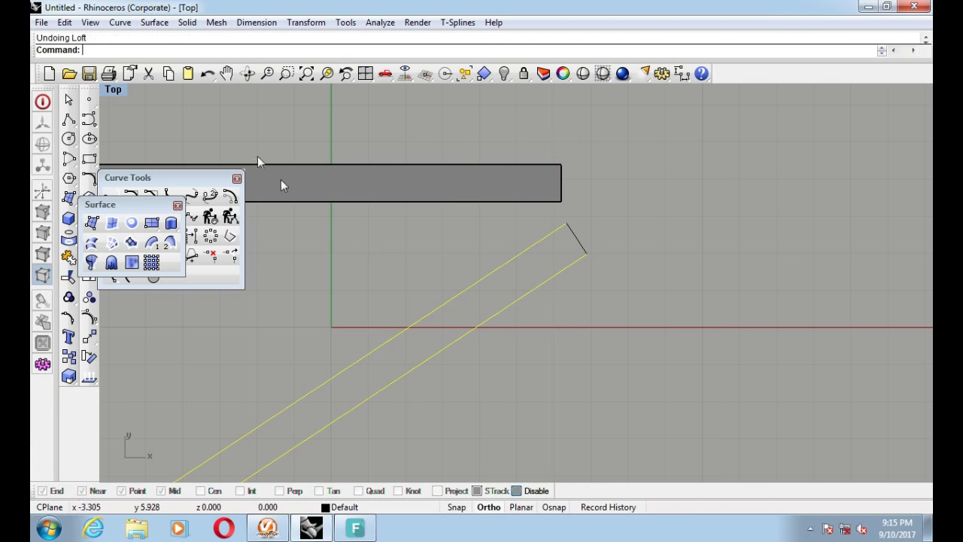
pyautogui.click(390, 251)
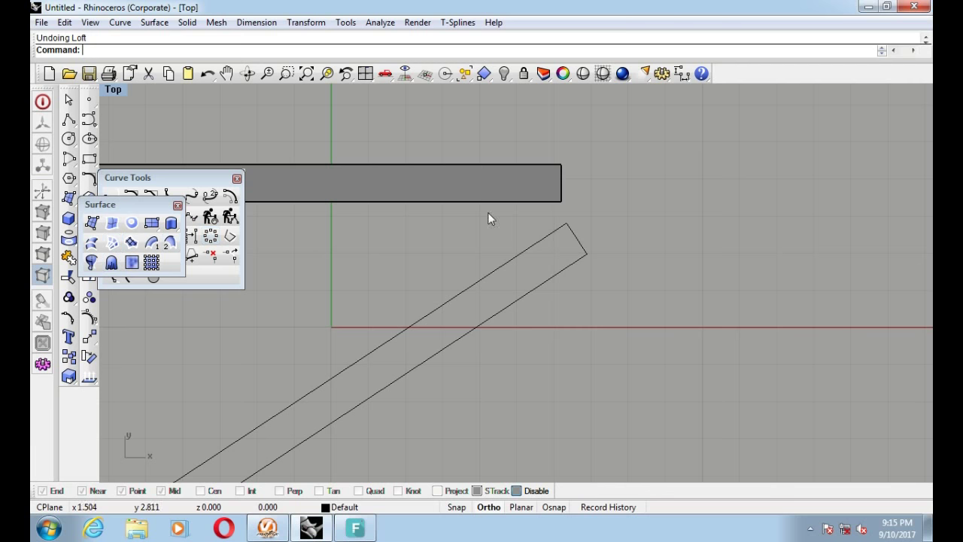
# Step: Draw a short curve closing the diagonal strip's lower-left end
pyautogui.moveTo(577, 241); pyautogui.dragTo(446, 274, button='right')
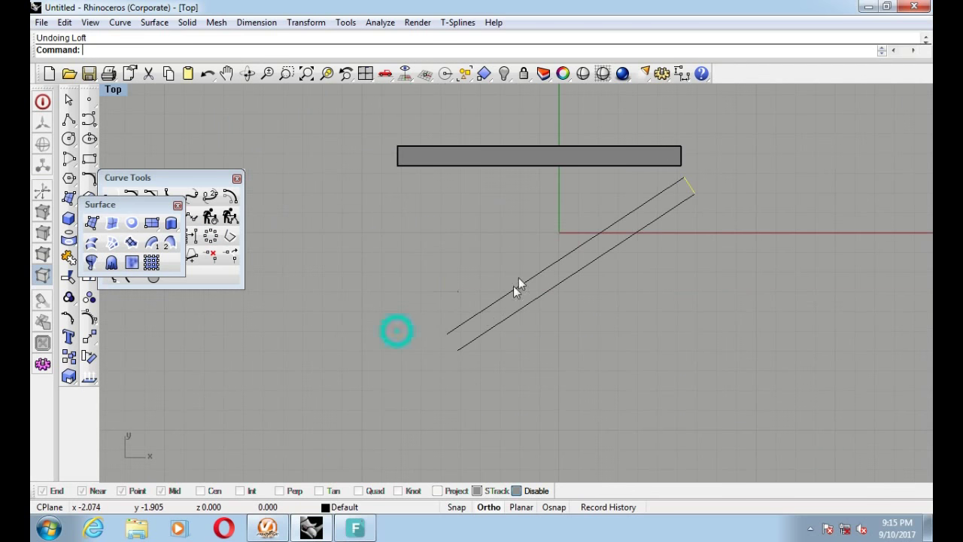
pyautogui.click(89, 119)
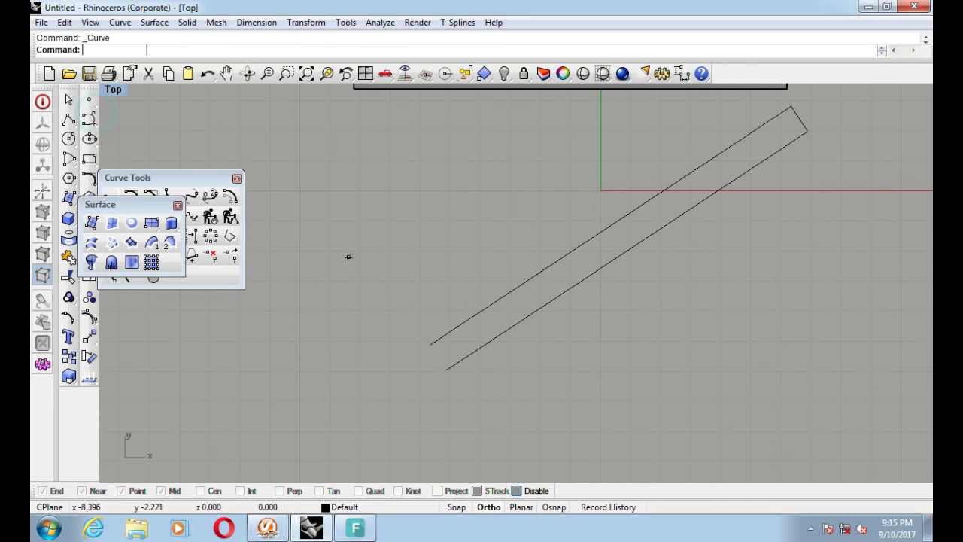
pyautogui.click(428, 344)
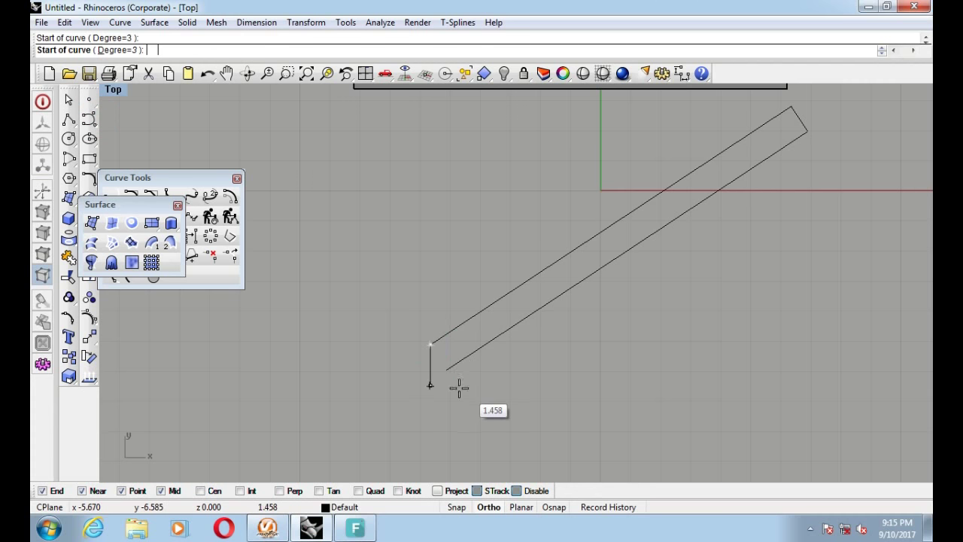
pyautogui.click(447, 376)
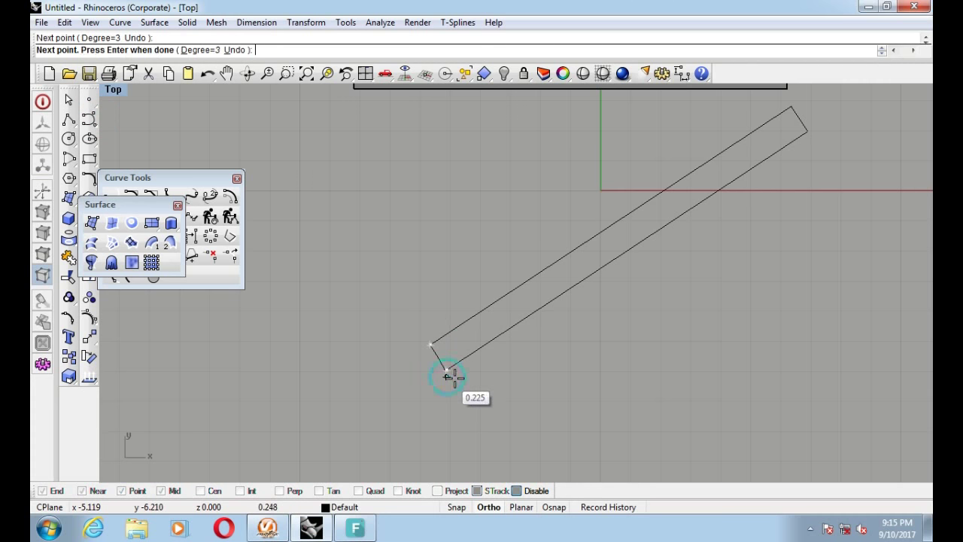
pyautogui.press('Return')
# Step: Select the strip's two long edges and apply Patch across the outline
pyautogui.keyDown('shift'); pyautogui.click(444, 339); pyautogui.keyUp('shift')
pyautogui.keyDown('shift'); pyautogui.click(471, 355); pyautogui.keyUp('shift')
pyautogui.moveTo(792, 156); pyautogui.dragTo(625, 261, button='right')
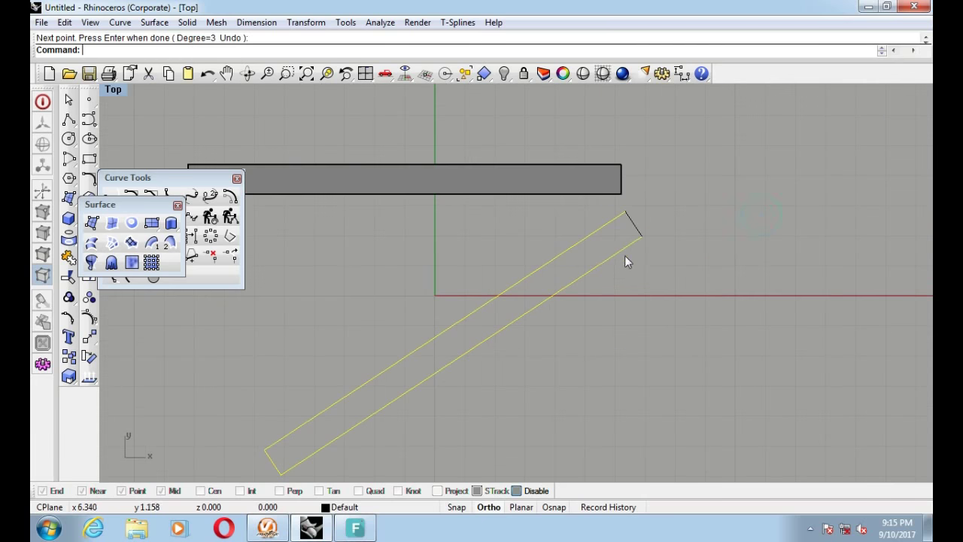
pyautogui.click(112, 261)
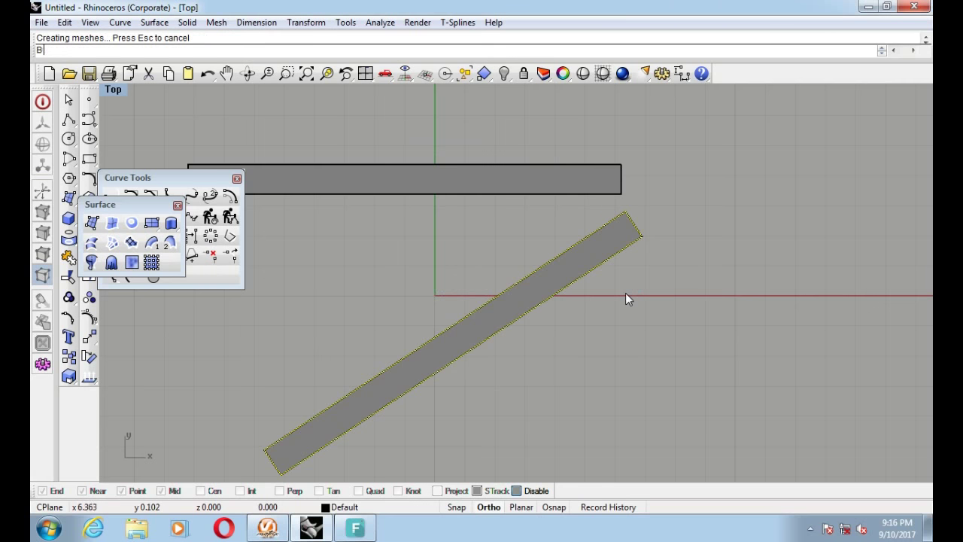
# Step: Undo the patch, then try lofting the two long edges and undo that too
pyautogui.hotkey('ctrl', 'z')
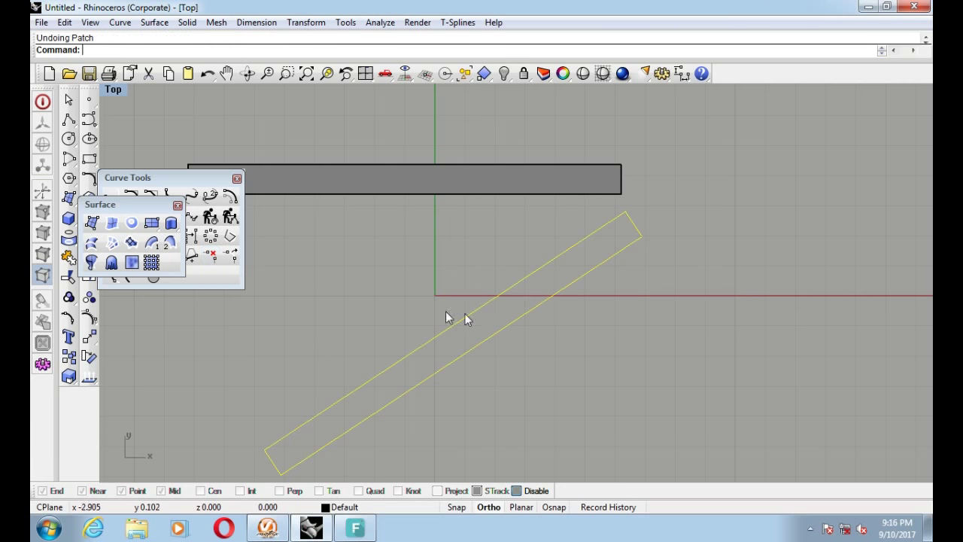
pyautogui.moveTo(537, 221); pyautogui.dragTo(416, 316)
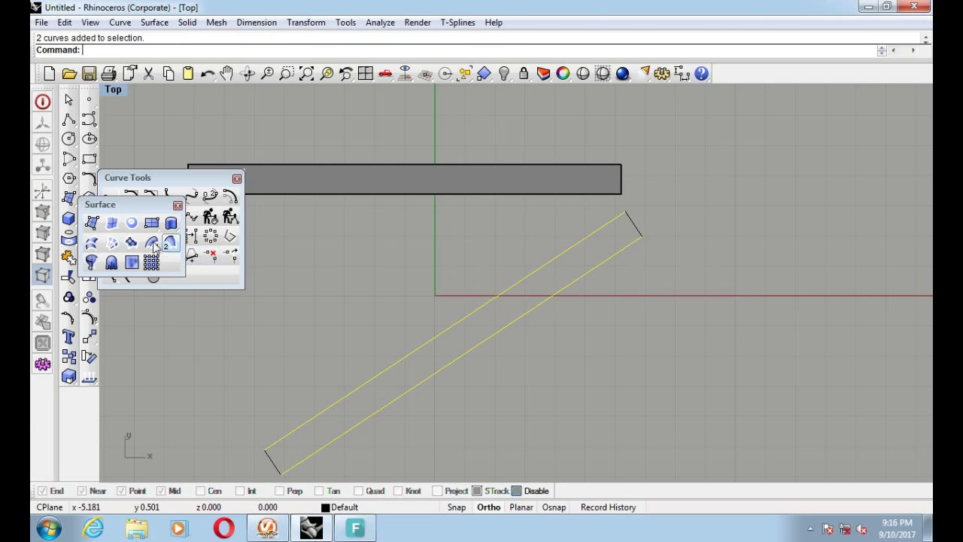
pyautogui.click(93, 243)
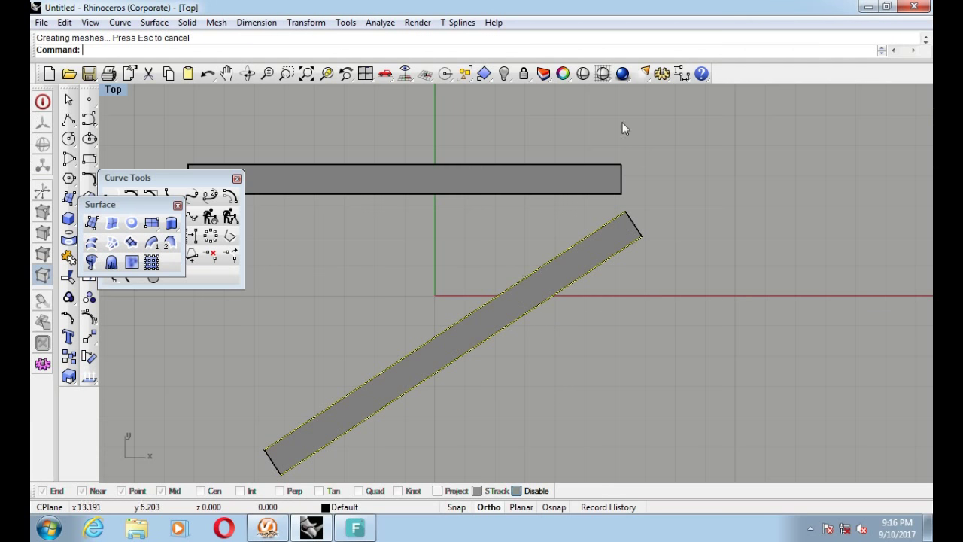
pyautogui.hotkey('ctrl', 'z')
# Step: Surface the two long diagonal edges with Sweep 2 Rails and view it in perspective
pyautogui.click(630, 221)
pyautogui.click(617, 219)
pyautogui.keyDown('shift'); pyautogui.click(626, 249); pyautogui.keyUp('shift')
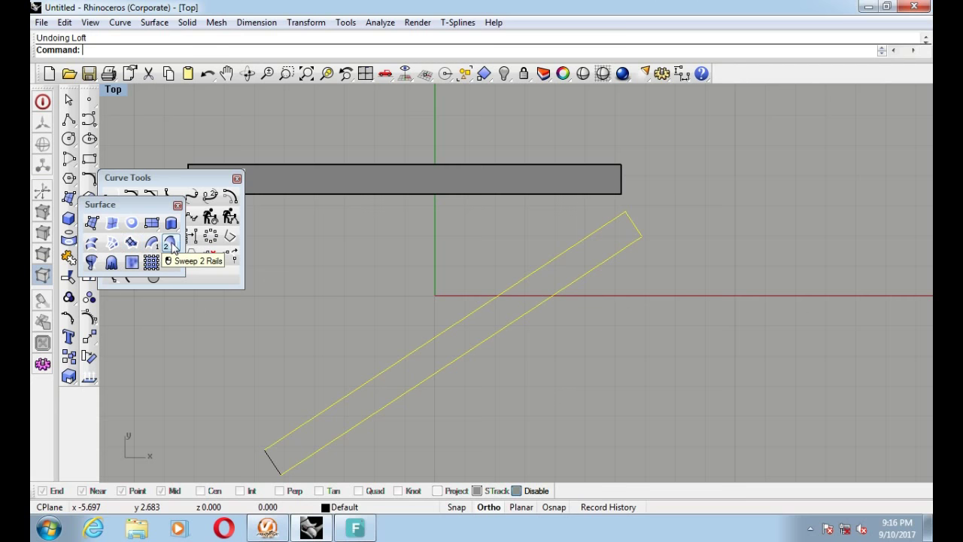
pyautogui.click(132, 244)
pyautogui.click(435, 359)
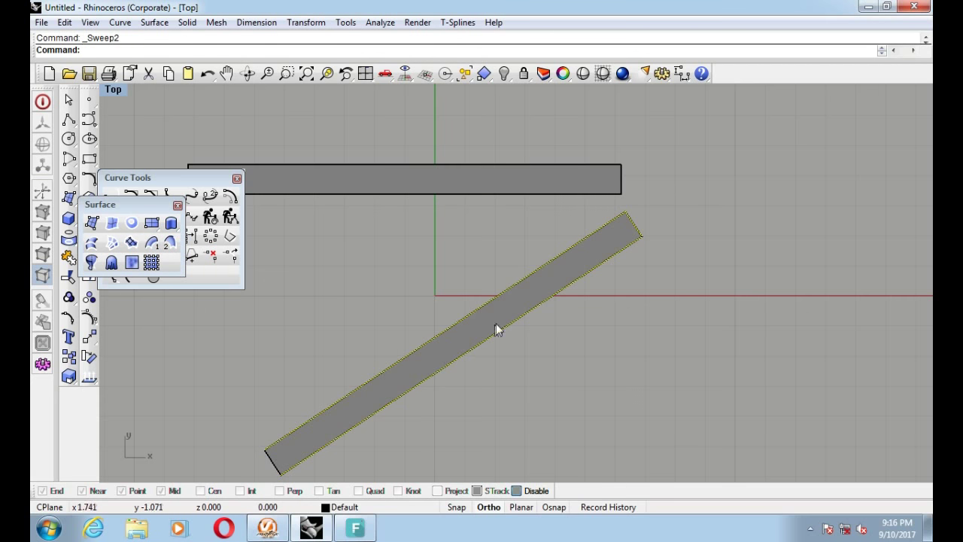
pyautogui.scroll(-3, 422, 286)
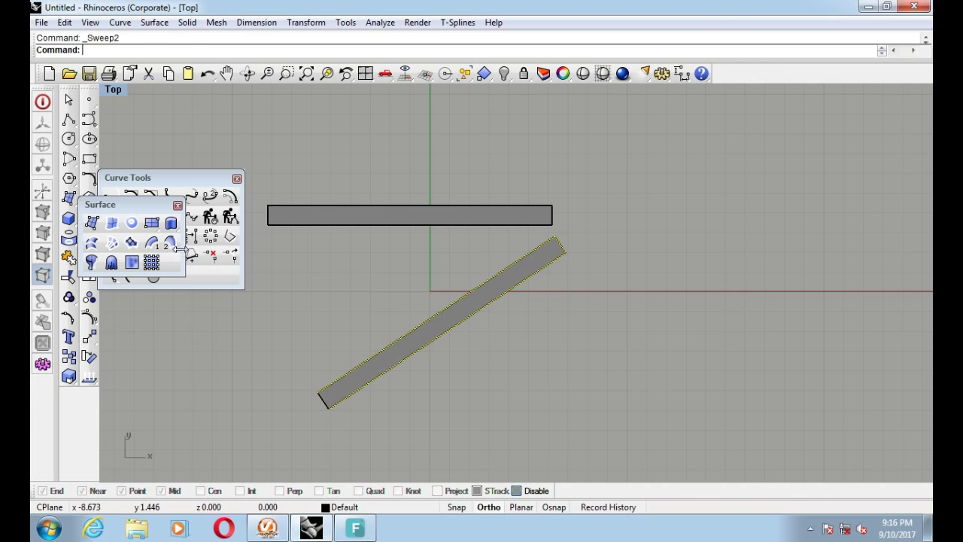
pyautogui.hotkey('ctrl', 'F4')
pyautogui.moveTo(567, 289); pyautogui.dragTo(590, 252, button='right')
# Step: Clear the stray input and make Layer 03 current from the status-bar layer list
pyautogui.write('d')
pyautogui.press('Escape')
pyautogui.scroll(5, 548, 233)
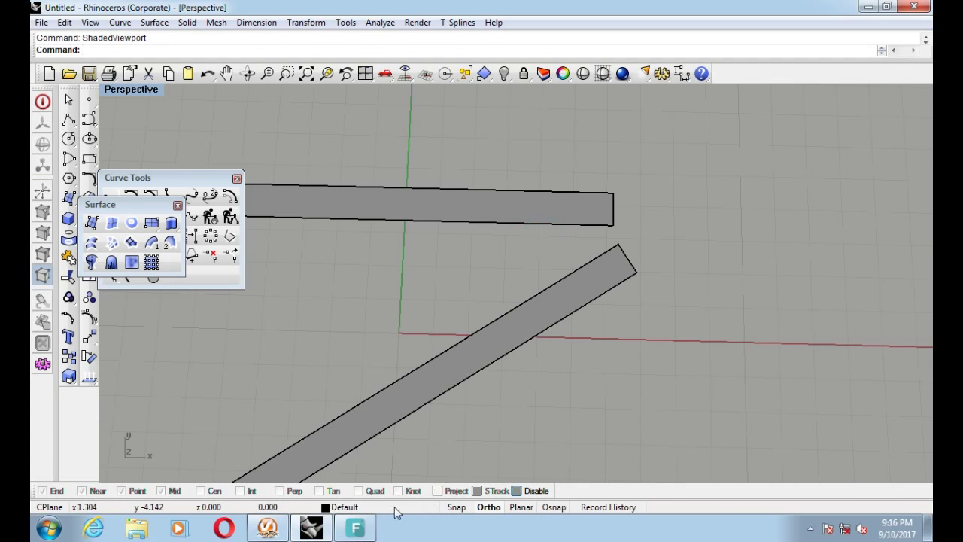
pyautogui.click(331, 508)
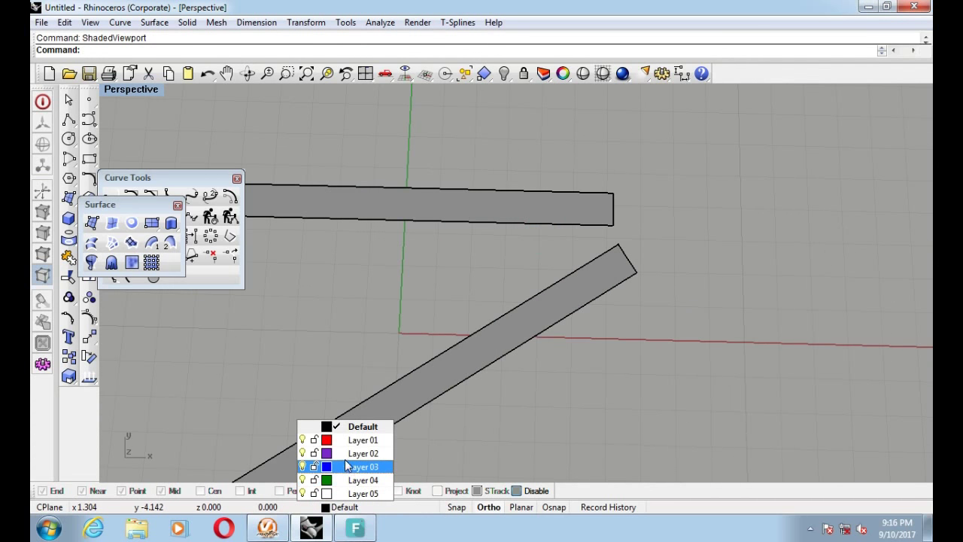
pyautogui.click(350, 466)
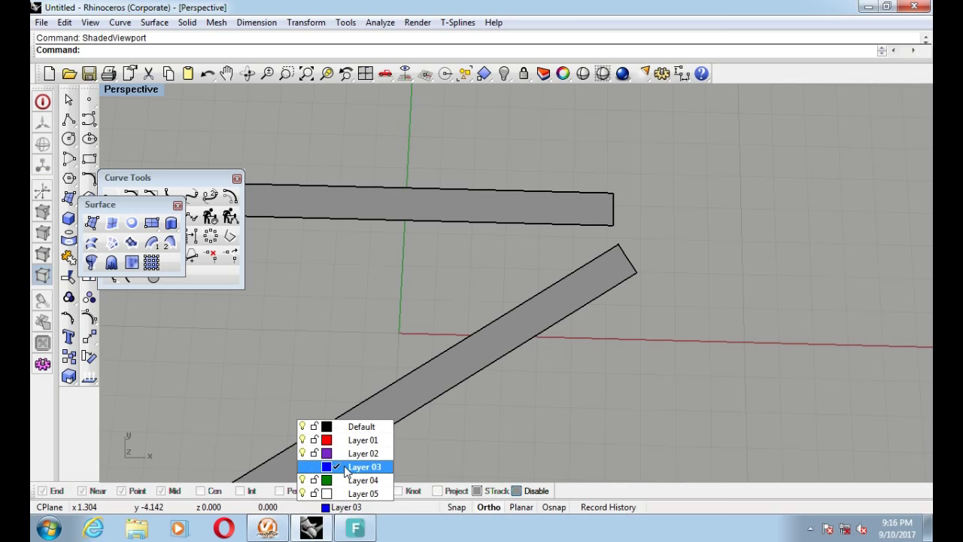
pyautogui.rightClick(350, 466)
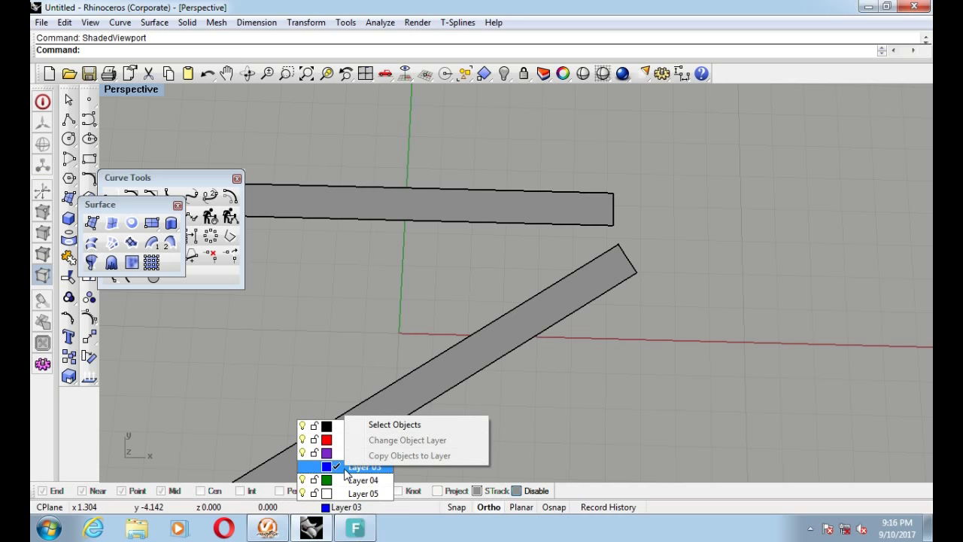
pyautogui.click(694, 315)
# Step: Move the selected slanted strip surface onto Layer 03 via Change Object Layer
pyautogui.click(613, 280)
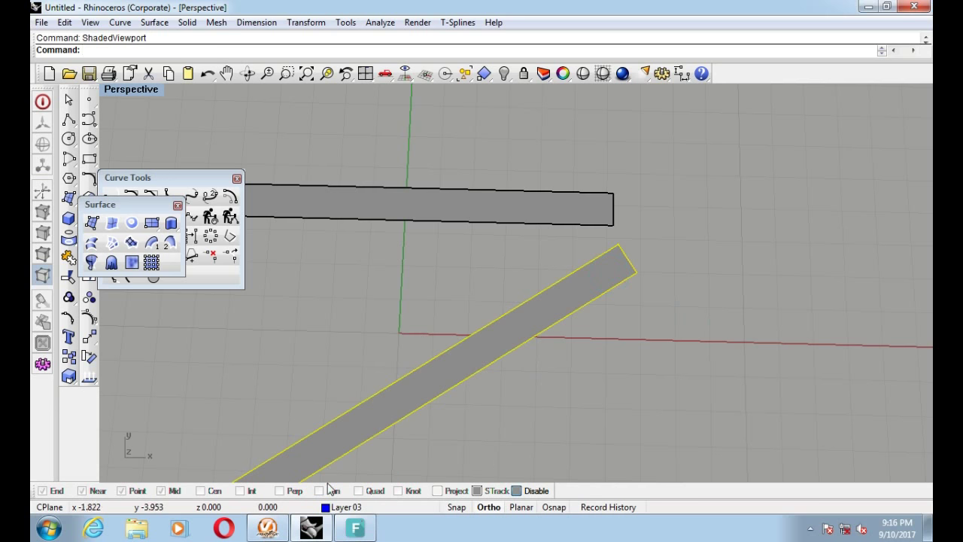
pyautogui.click(340, 507)
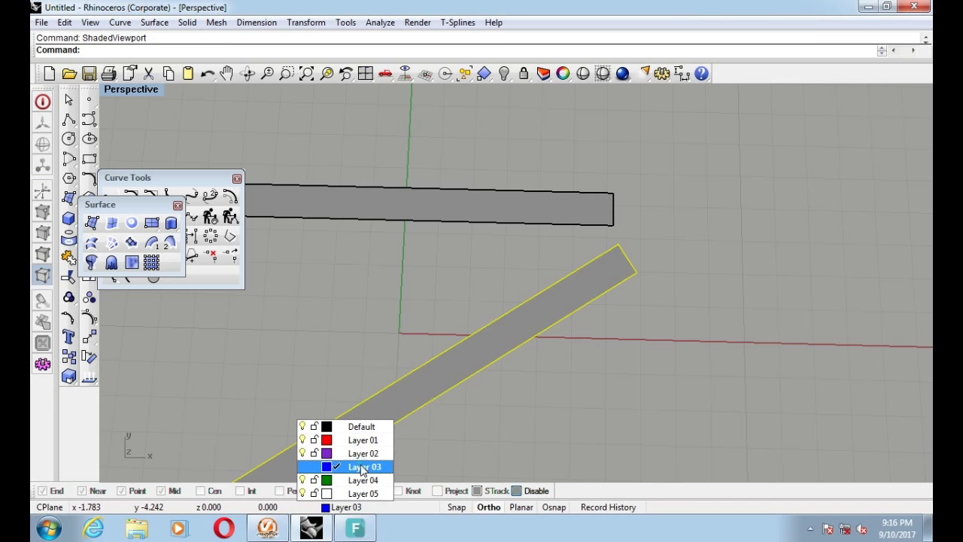
pyautogui.rightClick(362, 467)
pyautogui.click(410, 439)
# Step: Draw the first four-corner planar surface beside the grey strip with SrfPt
pyautogui.moveTo(587, 362)
pyautogui.mouseDown(button='right')
pyautogui.moveTo(596, 406)
pyautogui.moveTo(580, 383)
pyautogui.mouseUp(button='right')
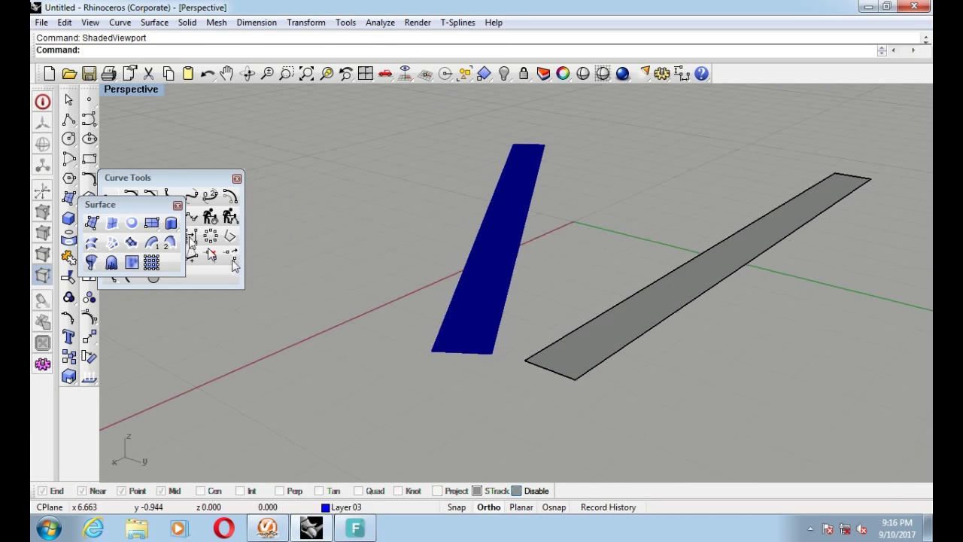
pyautogui.click(92, 223)
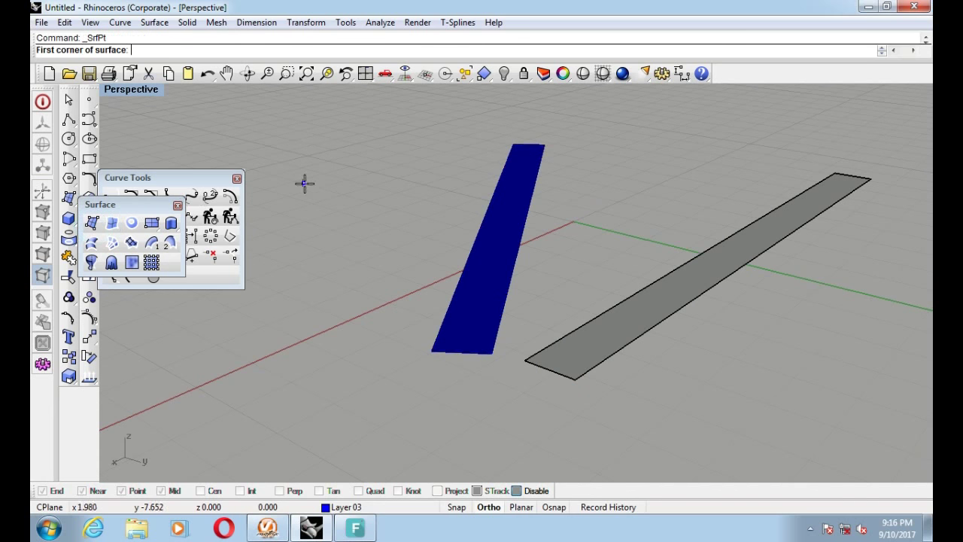
pyautogui.moveTo(469, 216); pyautogui.dragTo(441, 218, button='right')
pyautogui.click(442, 218)
pyautogui.click(595, 191)
pyautogui.click(636, 276)
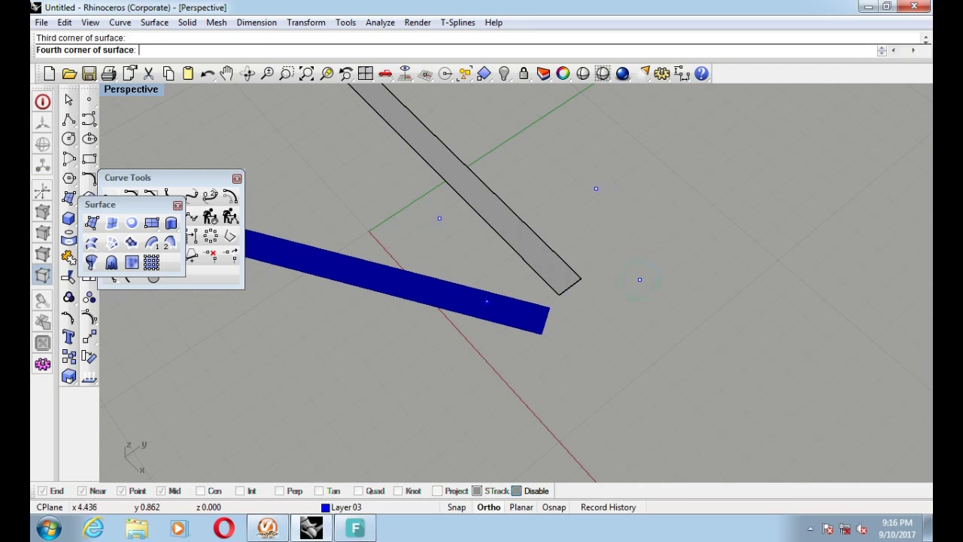
pyautogui.click(458, 303)
pyautogui.moveTo(506, 319)
pyautogui.mouseDown(button='right')
pyautogui.moveTo(437, 235)
pyautogui.moveTo(486, 283)
pyautogui.mouseUp(button='right')
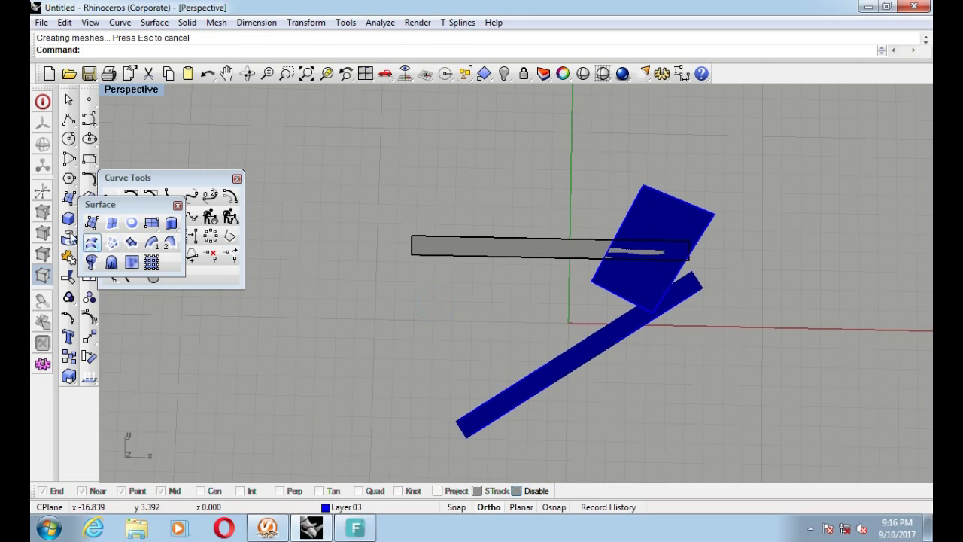
# Step: Draw a second four-corner planar surface next to the first
pyautogui.click(92, 220)
pyautogui.click(350, 184)
pyautogui.click(493, 167)
pyautogui.click(500, 286)
pyautogui.click(362, 313)
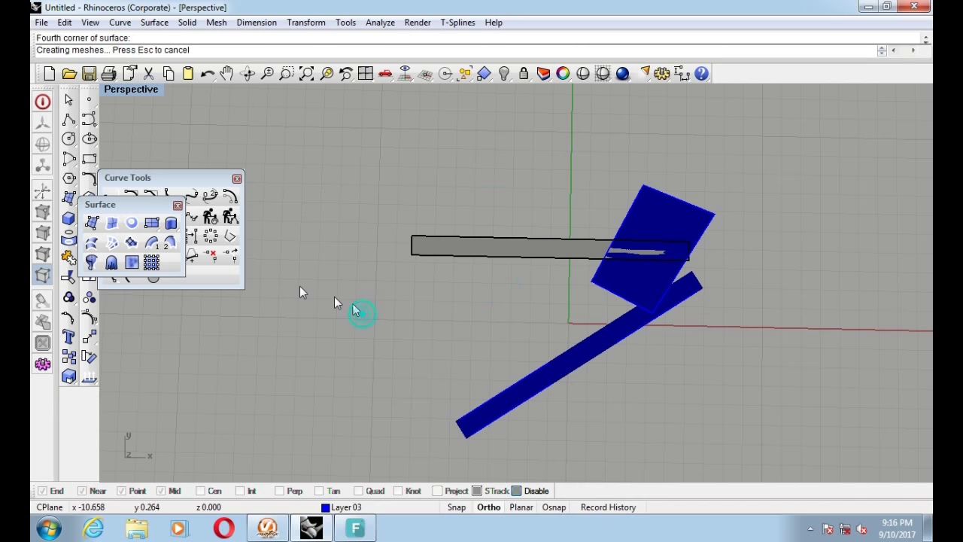
# Step: Draw a thin corner-to-corner rectangular plane
pyautogui.click(154, 224)
pyautogui.click(517, 114)
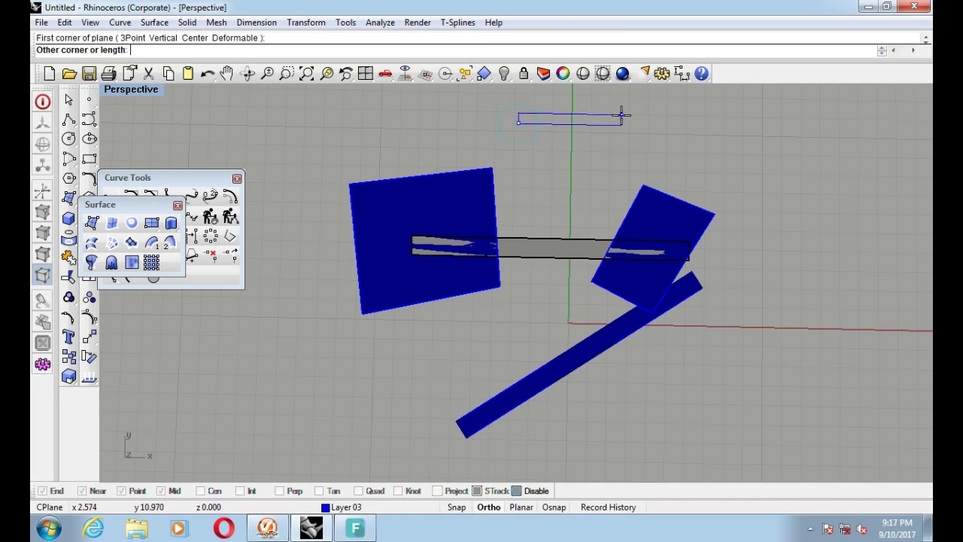
pyautogui.click(621, 125)
pyautogui.moveTo(527, 193); pyautogui.dragTo(576, 173, button='right')
# Step: Repeat the rectangular plane to add a small square plane
pyautogui.press('Return')
pyautogui.click(622, 219)
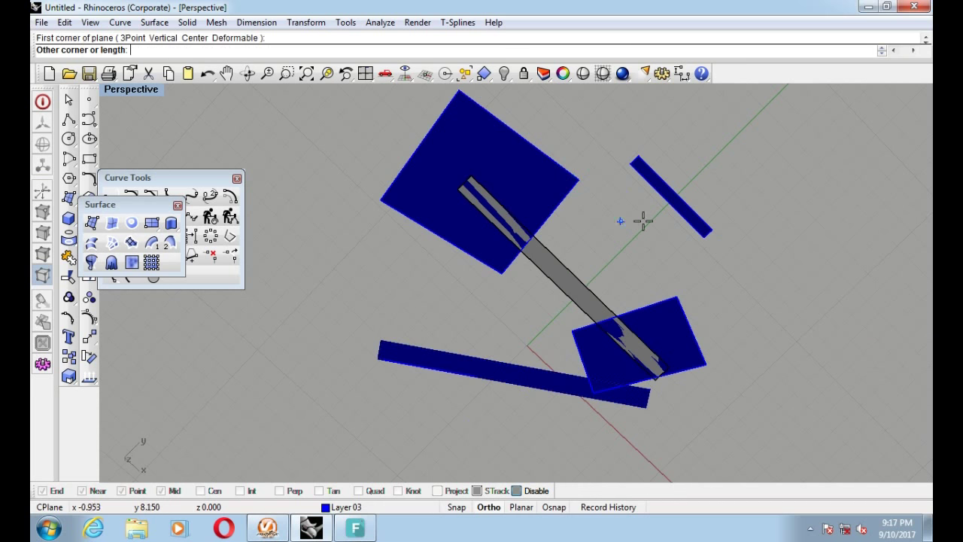
pyautogui.click(693, 229)
pyautogui.moveTo(429, 282); pyautogui.dragTo(452, 230, button='right')
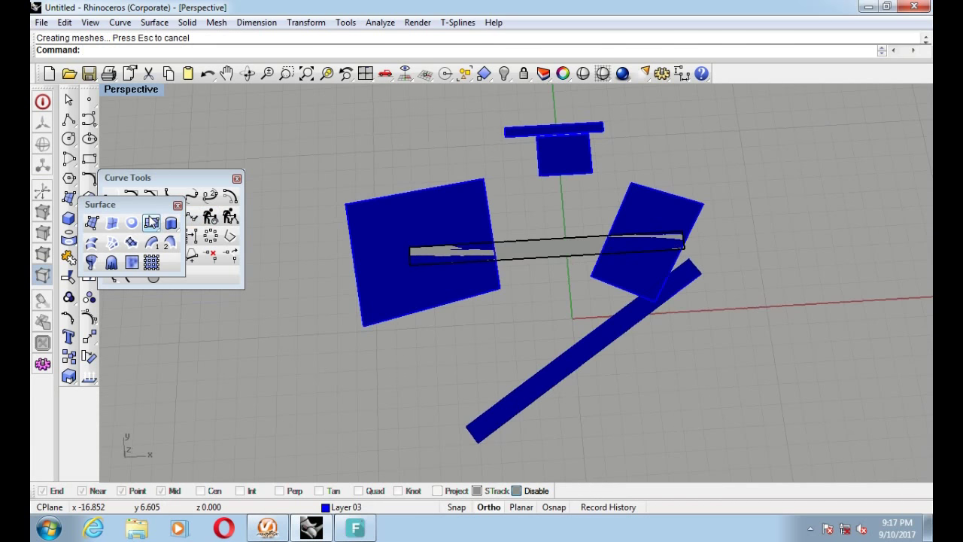
# Step: Reframe the view around the planes and select the grey strip surface
pyautogui.scroll(-3, 322, 216)
pyautogui.moveTo(259, 330)
pyautogui.mouseDown(button='right')
pyautogui.moveTo(347, 307)
pyautogui.moveTo(426, 270)
pyautogui.moveTo(388, 221)
pyautogui.mouseUp(button='right')
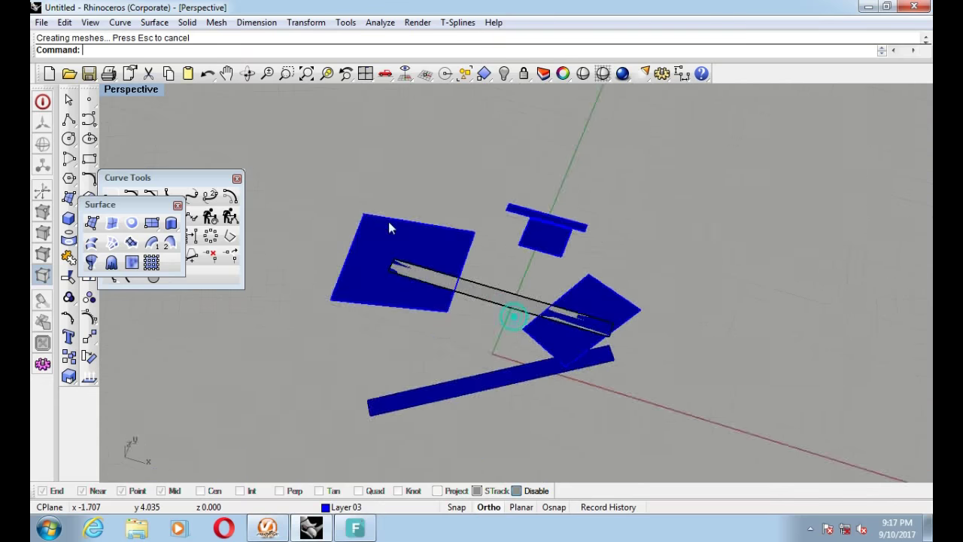
pyautogui.scroll(3, 563, 284)
pyautogui.moveTo(564, 283)
pyautogui.mouseDown(button='right')
pyautogui.moveTo(434, 282)
pyautogui.moveTo(655, 280)
pyautogui.moveTo(641, 274)
pyautogui.mouseUp(button='right')
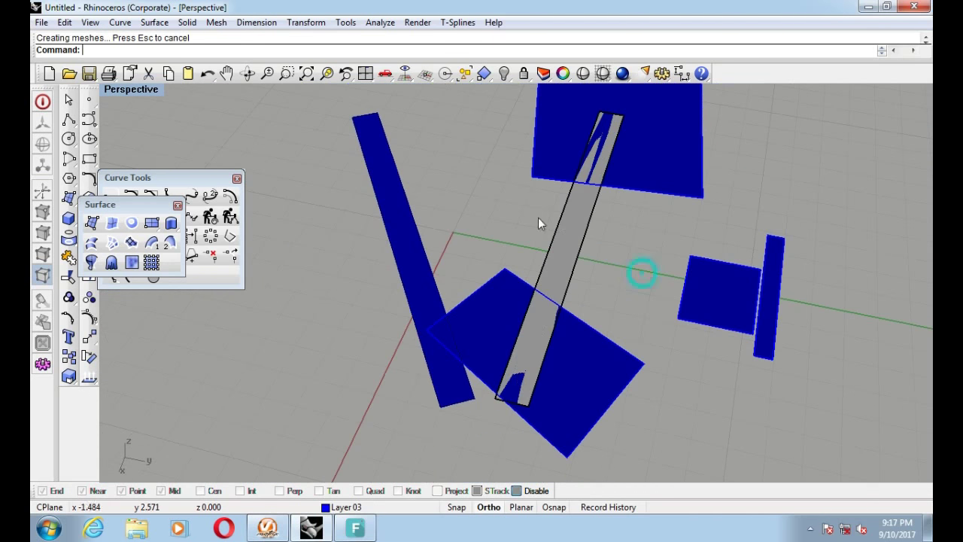
pyautogui.click(572, 224)
pyautogui.moveTo(555, 286)
pyautogui.mouseDown(button='right')
pyautogui.moveTo(548, 290)
pyautogui.moveTo(552, 280)
pyautogui.mouseUp(button='right')
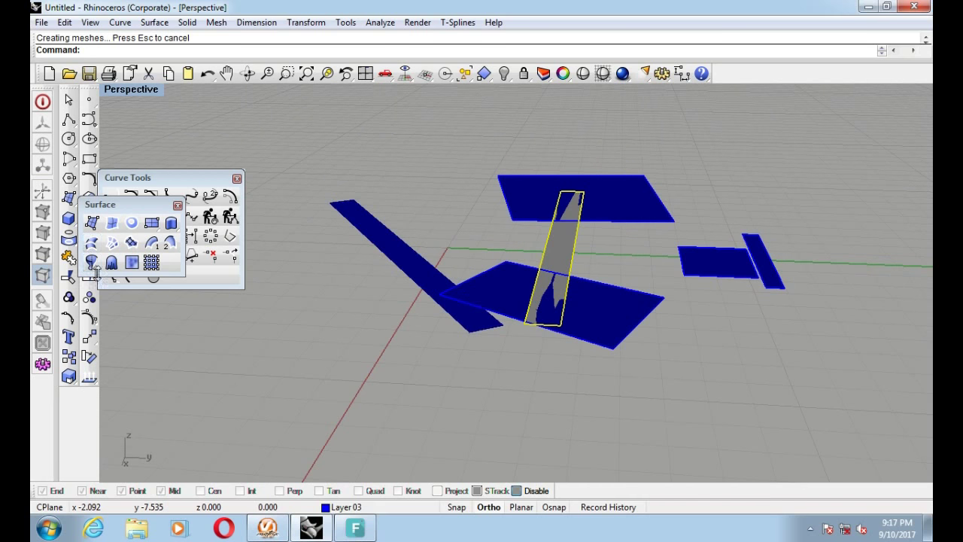
# Step: Try a solid, both-sides OffsetSrf of 0.3 on the grey strip, then undo it
pyautogui.click(177, 206)
pyautogui.click(237, 178)
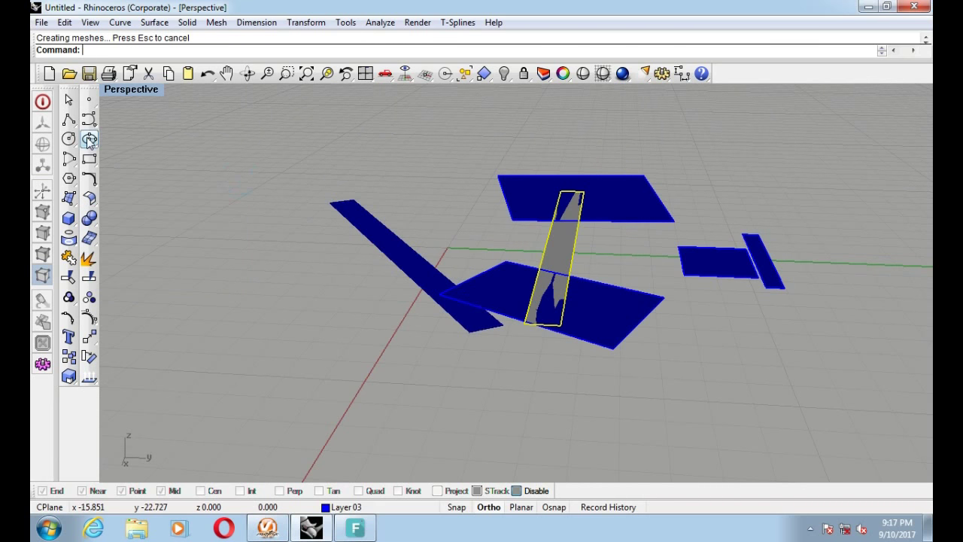
pyautogui.click(89, 196)
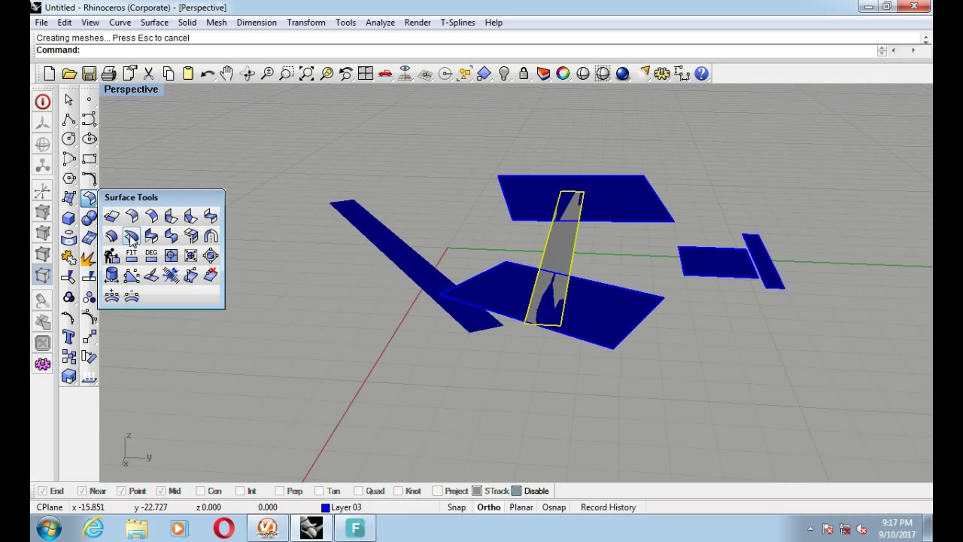
pyautogui.click(114, 238)
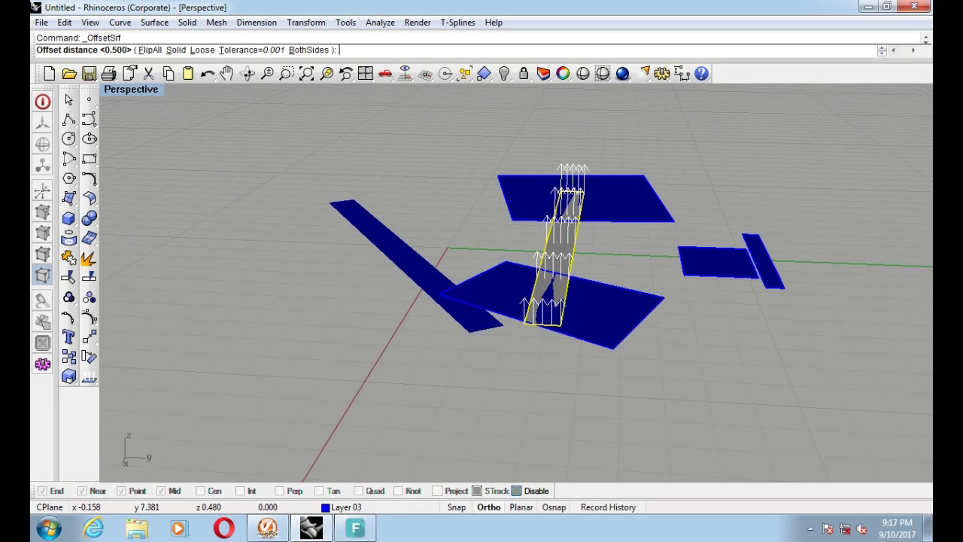
pyautogui.click(176, 50)
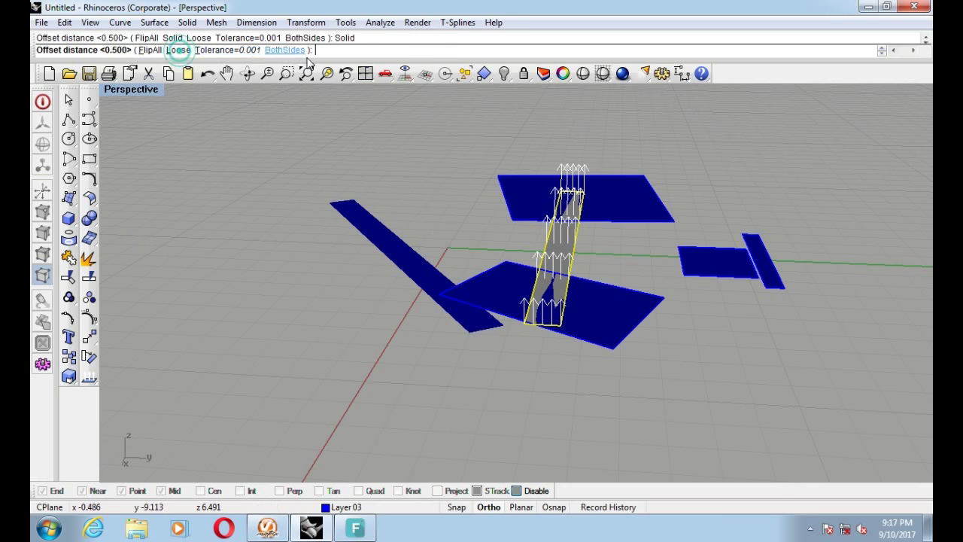
pyautogui.click(290, 49)
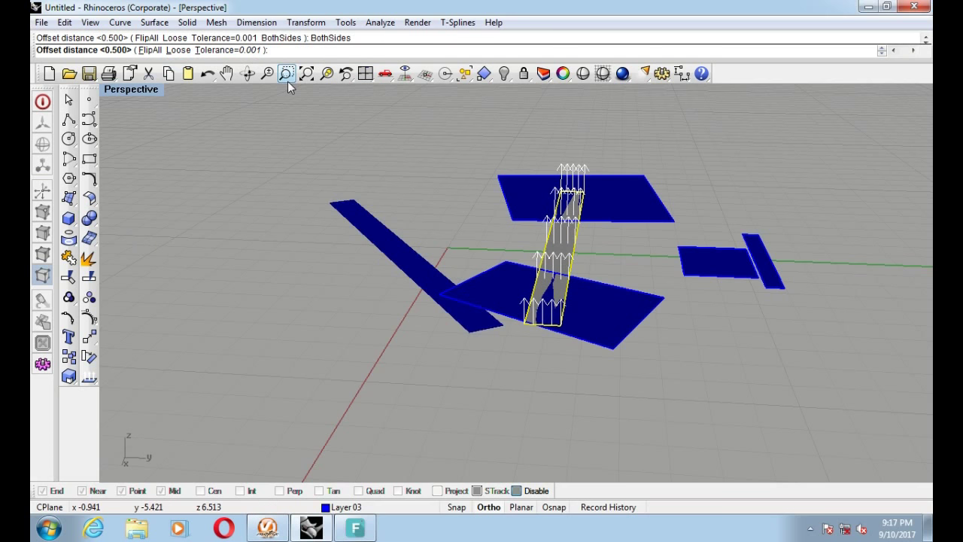
pyautogui.write('.3')
pyautogui.press('Return')
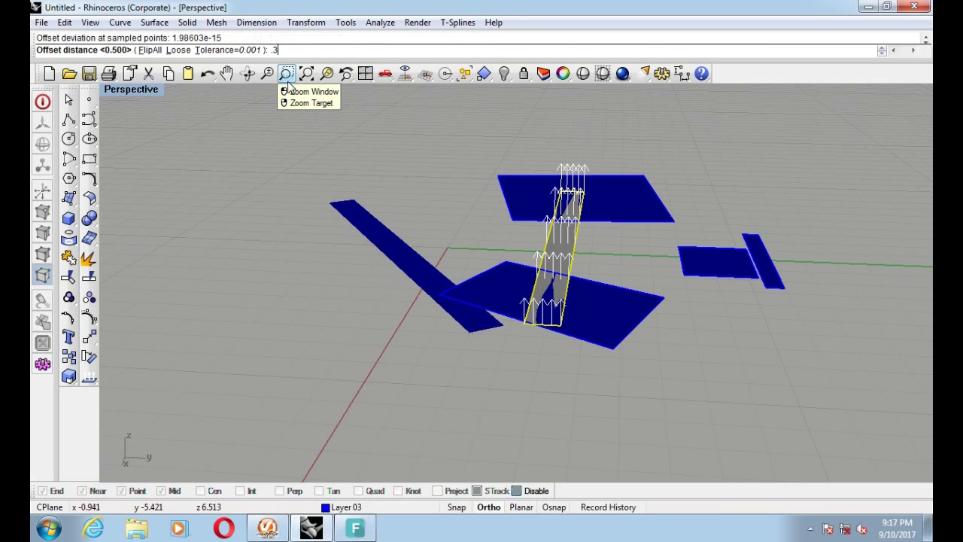
pyautogui.moveTo(617, 323)
pyautogui.mouseDown(button='right')
pyautogui.moveTo(648, 258)
pyautogui.moveTo(631, 278)
pyautogui.mouseUp(button='right')
pyautogui.hotkey('ctrl', 'z')
# Step: Rerun OffsetSrf on both sides with a distance of 0.5
pyautogui.press('Return')
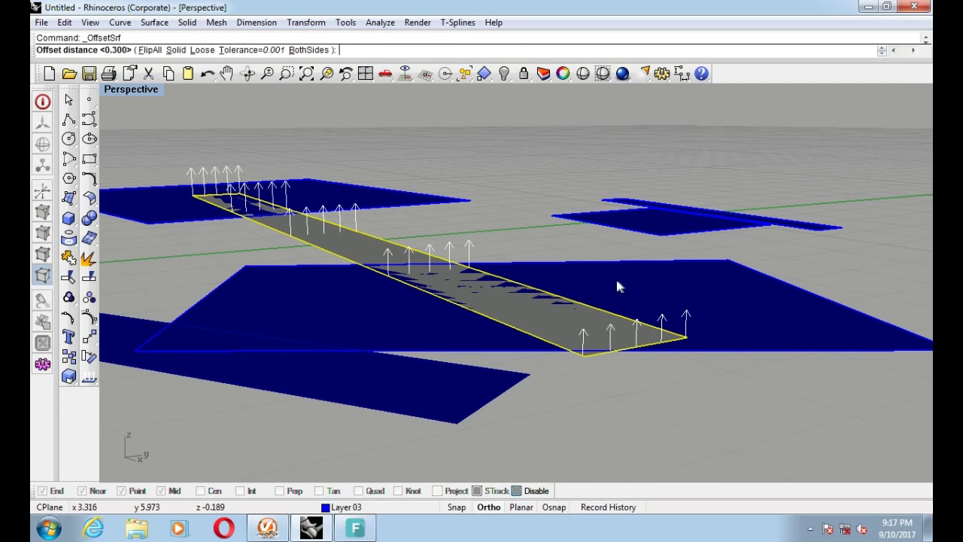
pyautogui.click(310, 49)
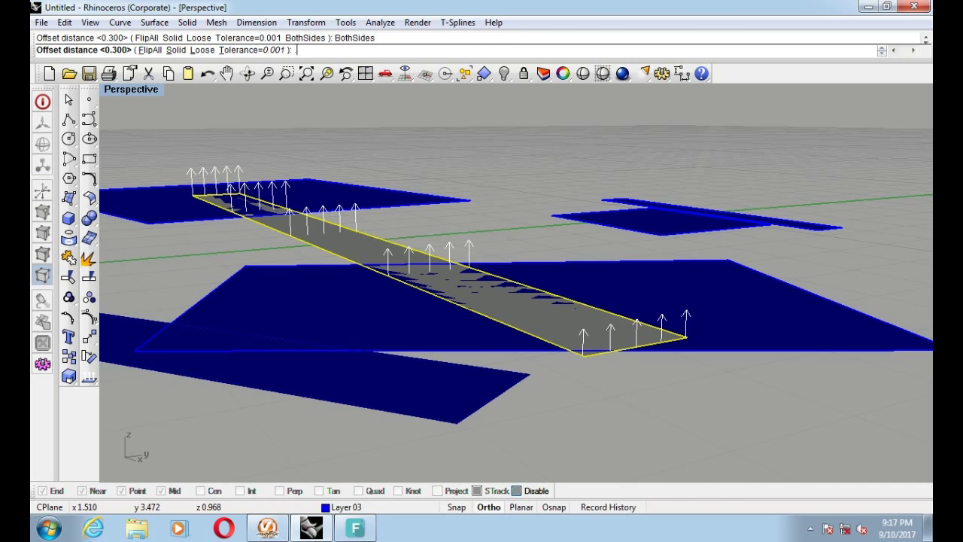
pyautogui.write('.5')
pyautogui.press('Return')
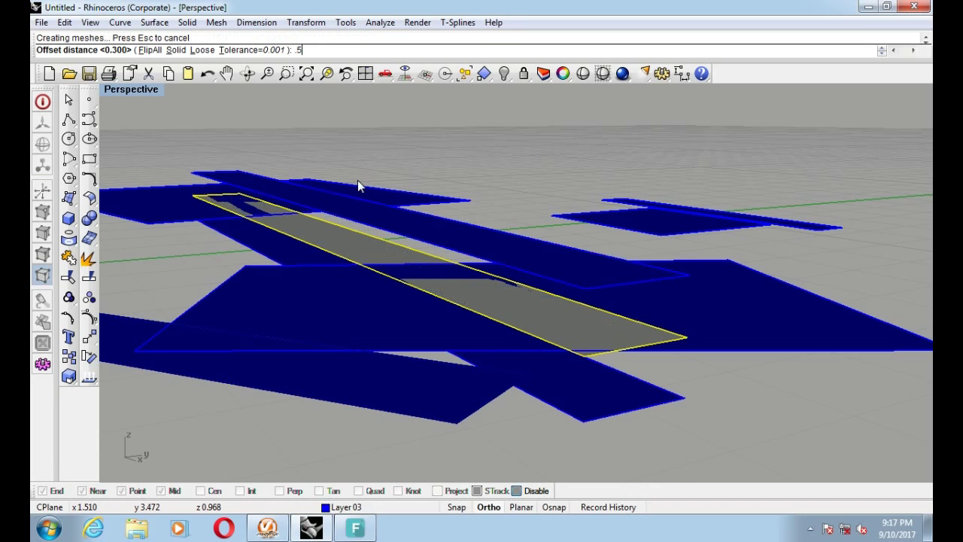
pyautogui.moveTo(527, 299)
pyautogui.mouseDown(button='right')
pyautogui.moveTo(515, 320)
pyautogui.moveTo(651, 444)
pyautogui.moveTo(529, 317)
pyautogui.mouseUp(button='right')
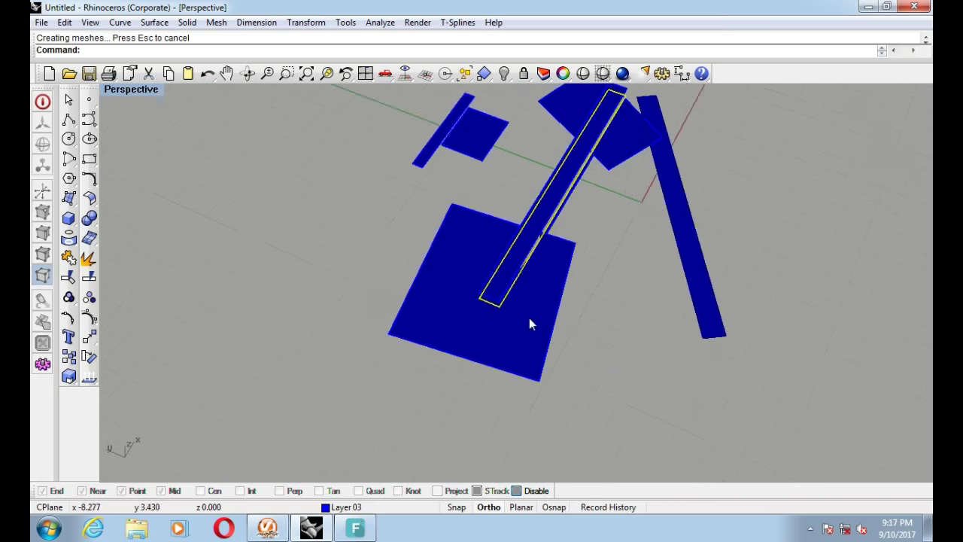
# Step: Move the large square plane onto Layer 01 so it shows red
pyautogui.click(531, 317)
pyautogui.click(340, 508)
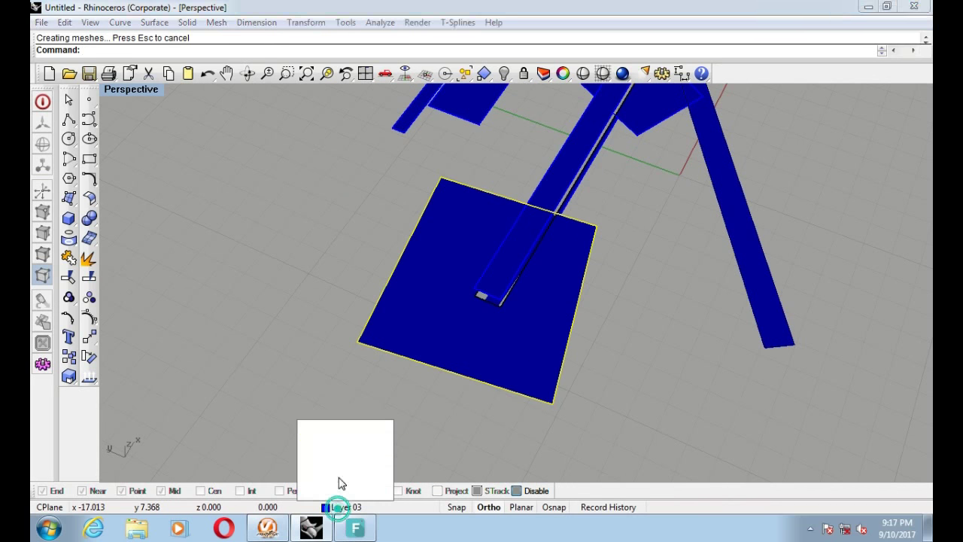
pyautogui.rightClick(346, 446)
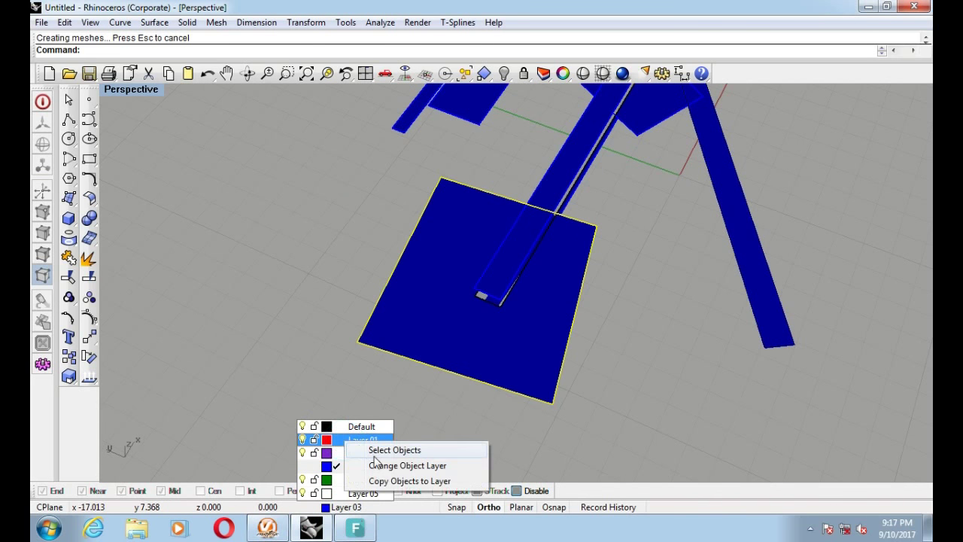
pyautogui.click(376, 464)
pyautogui.click(311, 336)
pyautogui.moveTo(625, 339)
pyautogui.mouseDown(button='right')
pyautogui.moveTo(470, 254)
pyautogui.moveTo(580, 233)
pyautogui.moveTo(572, 226)
pyautogui.mouseUp(button='right')
# Step: Tear off the Curve Tools flyout as a floating toolbar
pyautogui.click(89, 181)
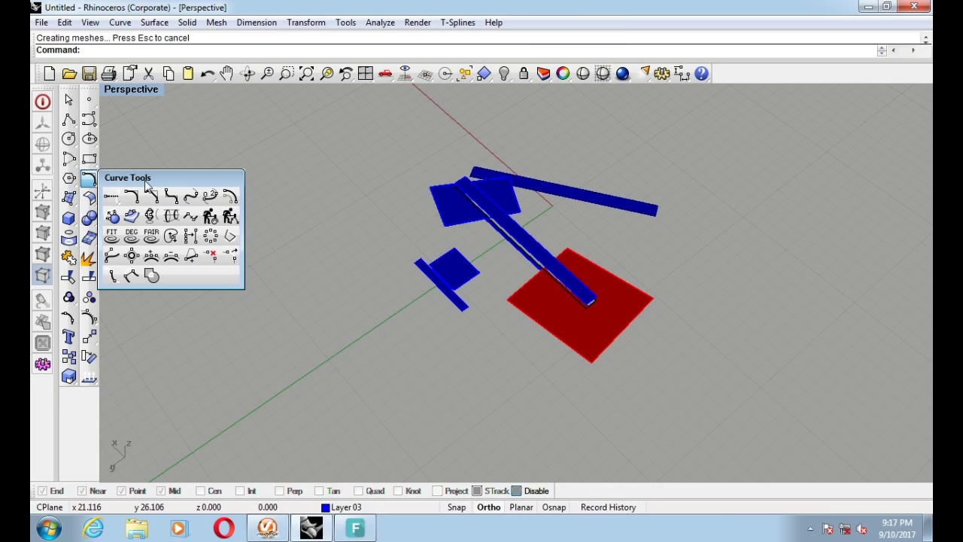
pyautogui.moveTo(151, 179); pyautogui.dragTo(191, 180)
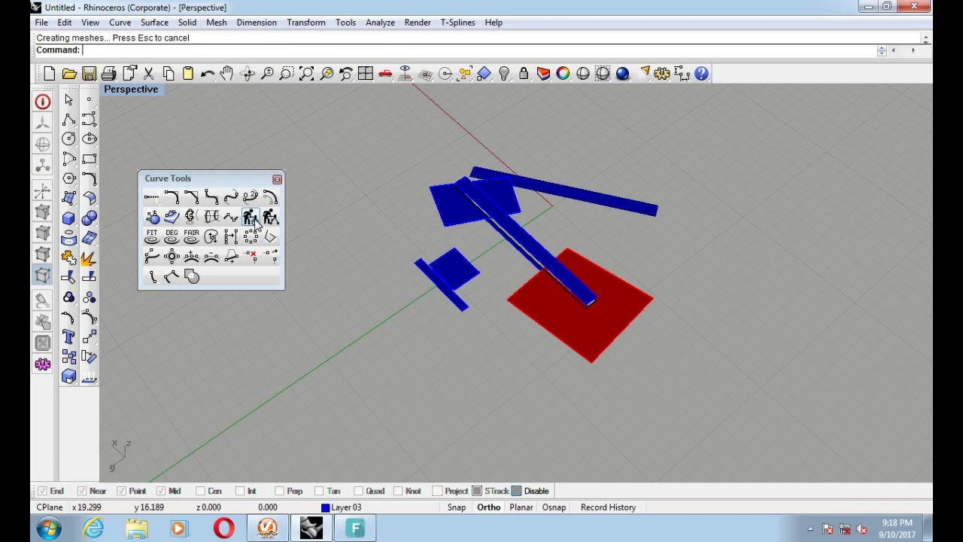
pyautogui.scroll(2, 561, 249)
pyautogui.scroll(4, 478, 260)
pyautogui.click(478, 260)
pyautogui.scroll(-3, 480, 269)
pyautogui.scroll(-2, 451, 262)
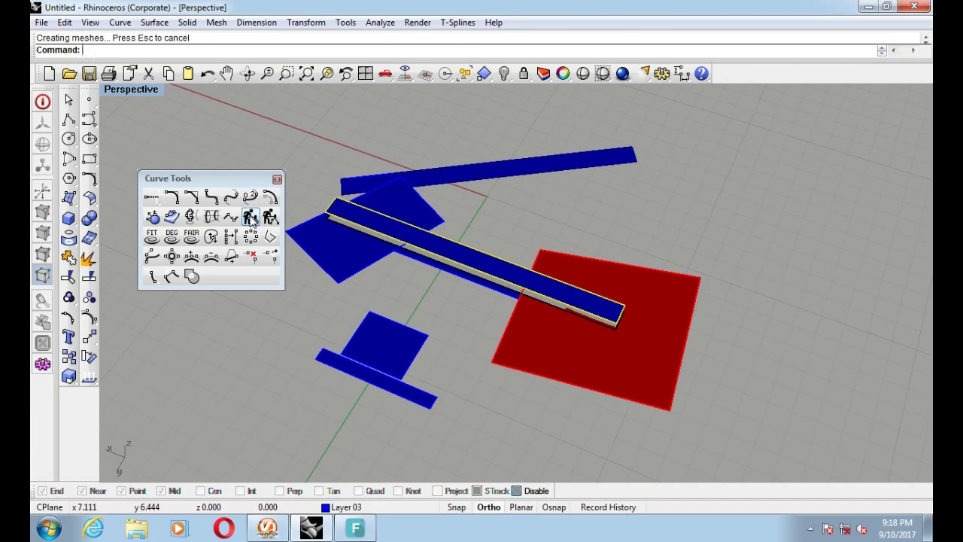
pyautogui.click(251, 218)
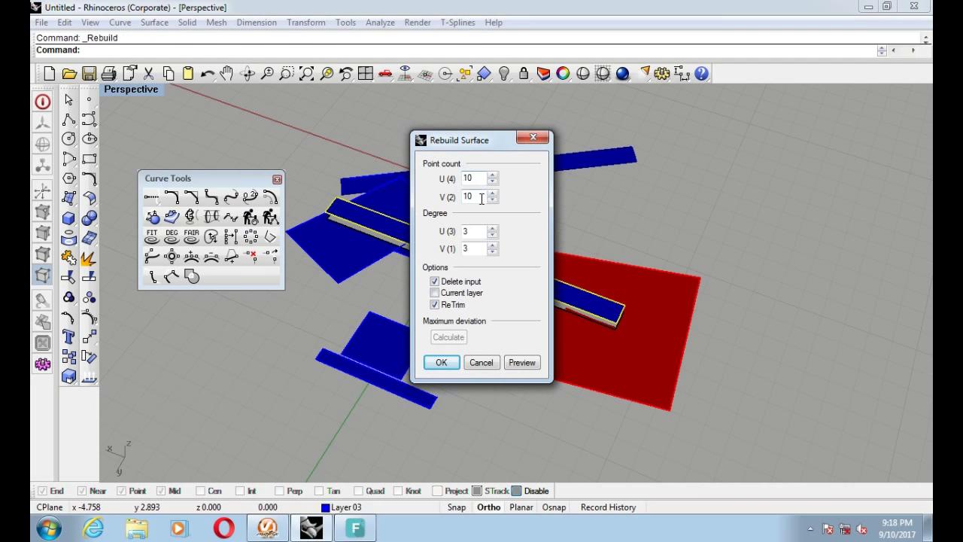
pyautogui.click(526, 366)
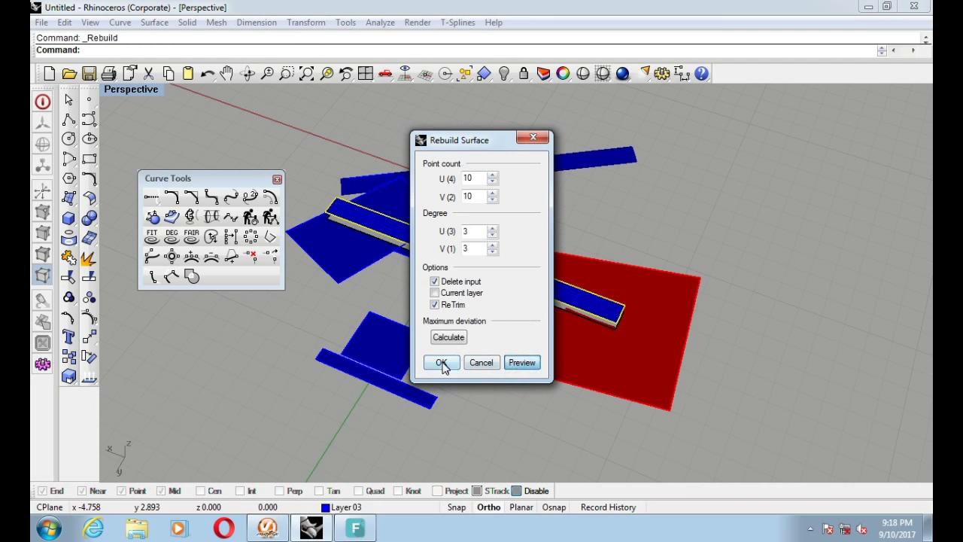
pyautogui.click(441, 362)
pyautogui.hotkey('ctrl', 'z')
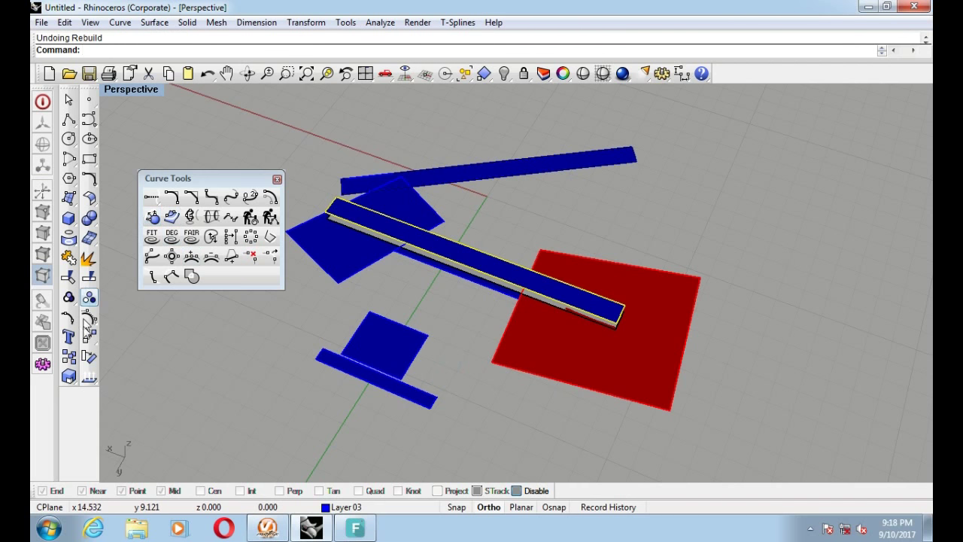
# Step: Rebuild the long blue strip with the default Rebuild settings
pyautogui.click(90, 319)
pyautogui.scroll(2, 602, 294)
pyautogui.moveTo(604, 295); pyautogui.dragTo(681, 273, button='right')
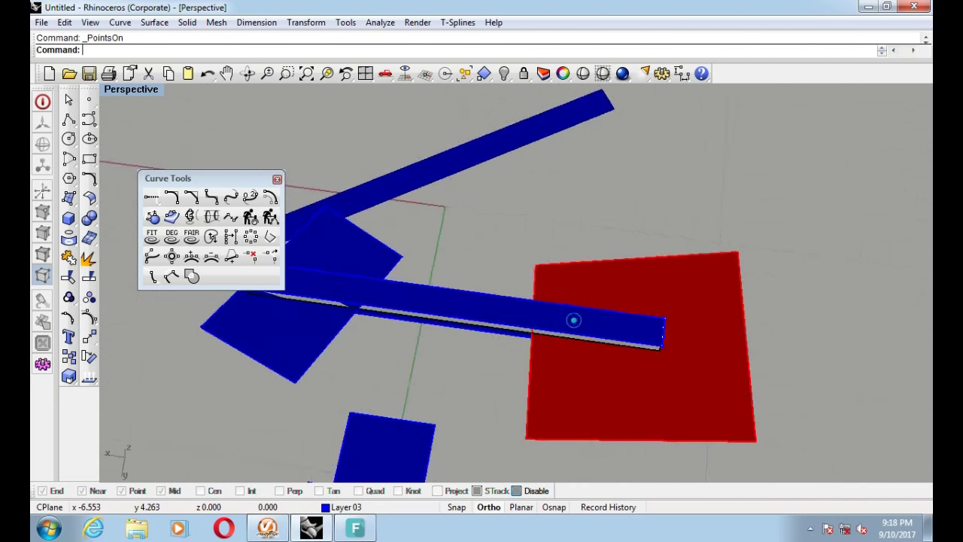
pyautogui.click(462, 298)
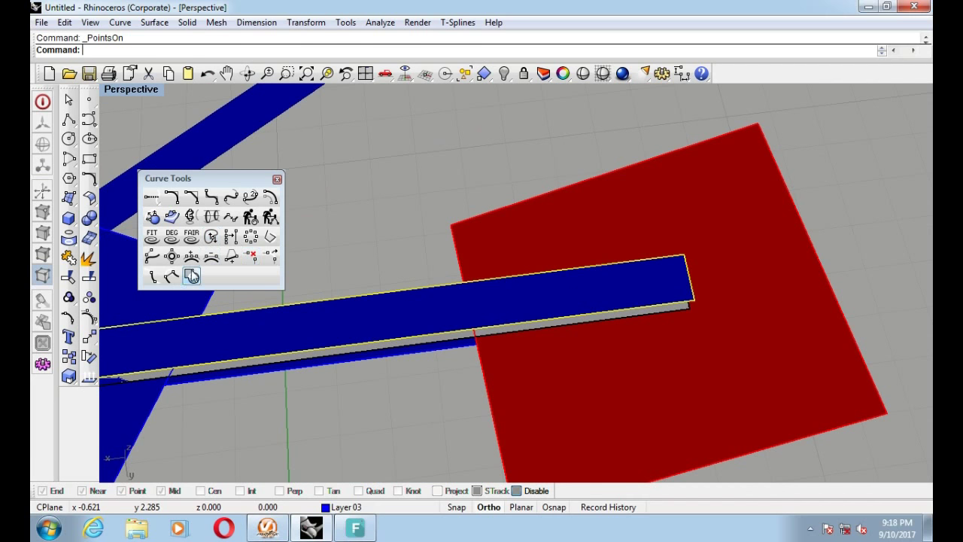
pyautogui.click(251, 218)
pyautogui.click(442, 363)
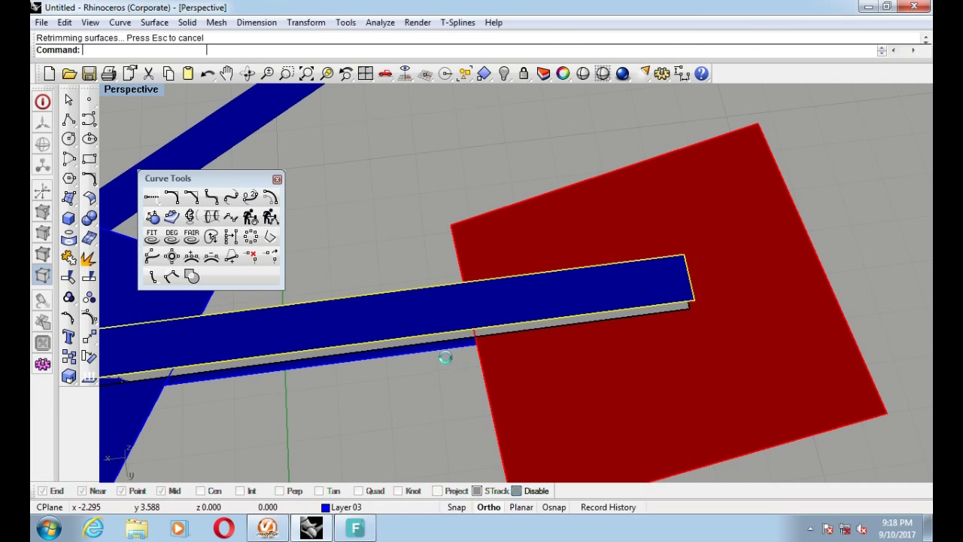
# Step: Show the strip's control points and window-select one cross-row of ten points
pyautogui.click(89, 336)
pyautogui.moveTo(417, 204); pyautogui.dragTo(662, 335, button='right')
pyautogui.moveTo(613, 268); pyautogui.dragTo(605, 350, button='right')
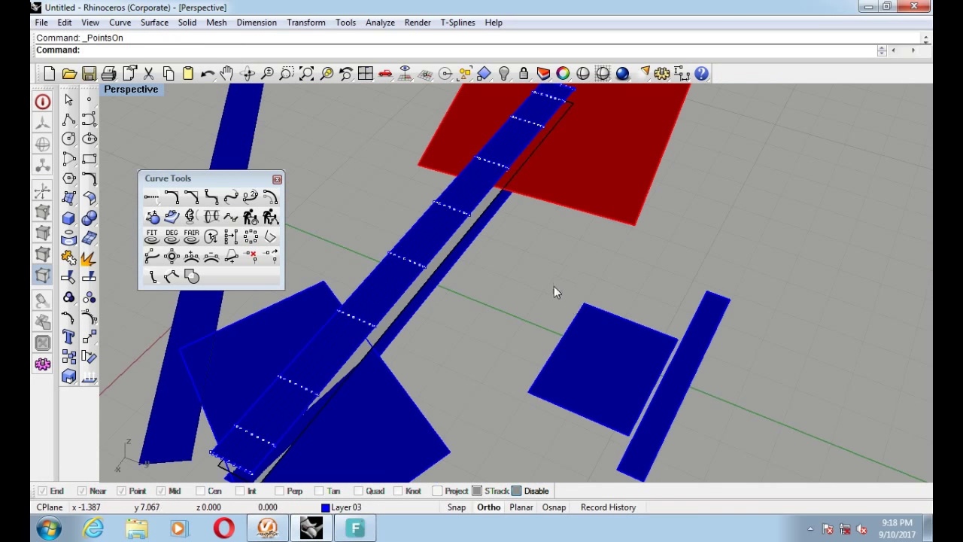
pyautogui.moveTo(554, 292); pyautogui.dragTo(490, 193, button='right')
pyautogui.moveTo(500, 210); pyautogui.dragTo(561, 344)
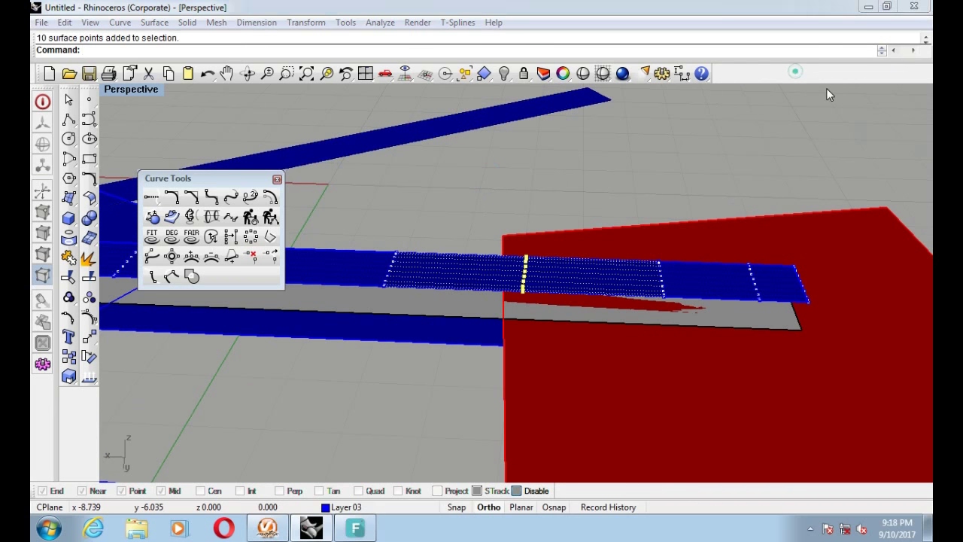
# Step: Enable the point-nudging toolbar from the toolbar list, docked at the right edge
pyautogui.rightClick(827, 88)
pyautogui.moveTo(924, 109); pyautogui.dragTo(930, 260)
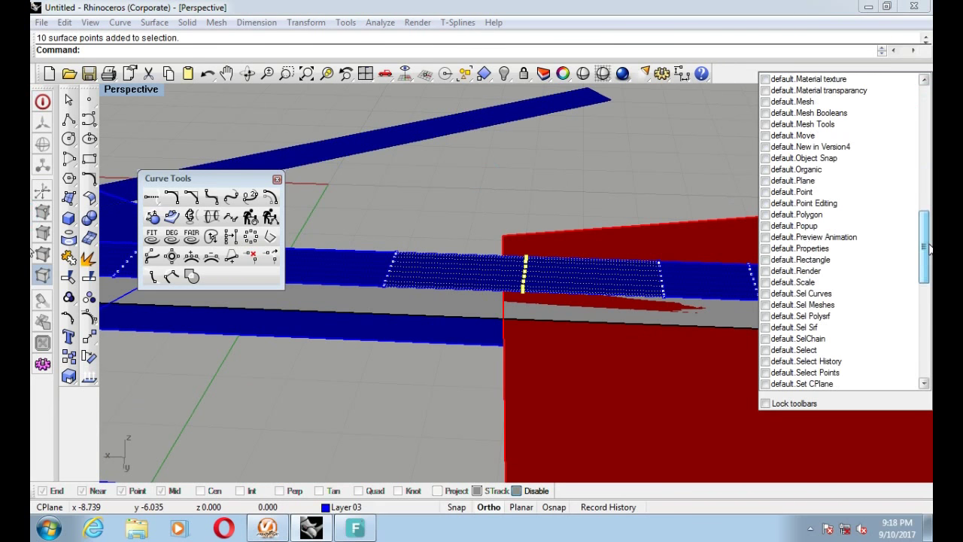
pyautogui.moveTo(930, 267); pyautogui.dragTo(931, 253)
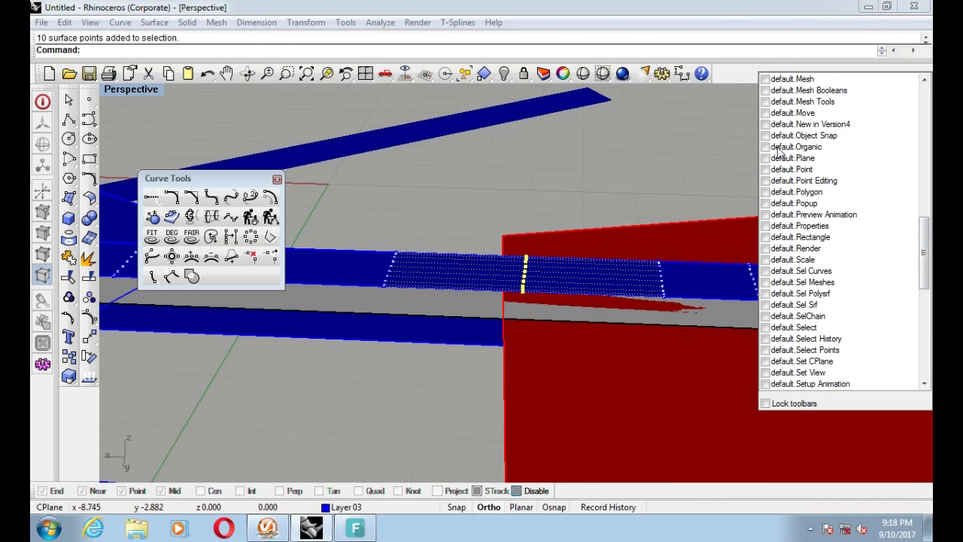
pyautogui.click(766, 148)
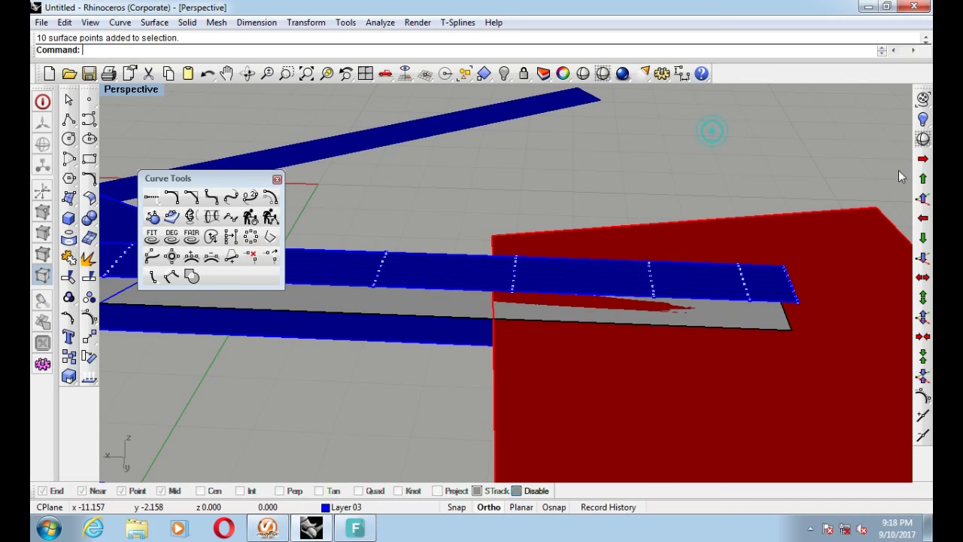
# Step: Nudge two cross-rows of control points upward, one midway and one further along
pyautogui.moveTo(477, 163); pyautogui.dragTo(559, 318)
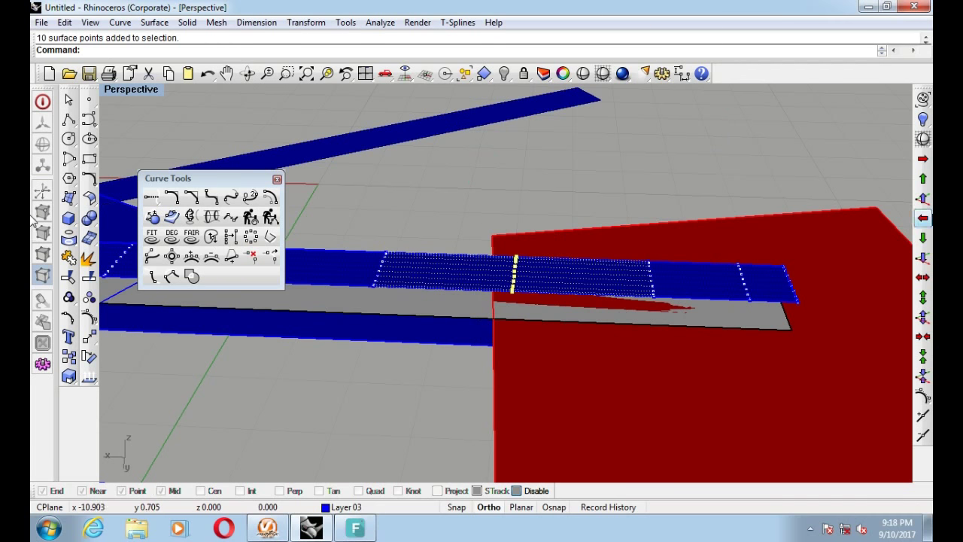
pyautogui.click(925, 199)
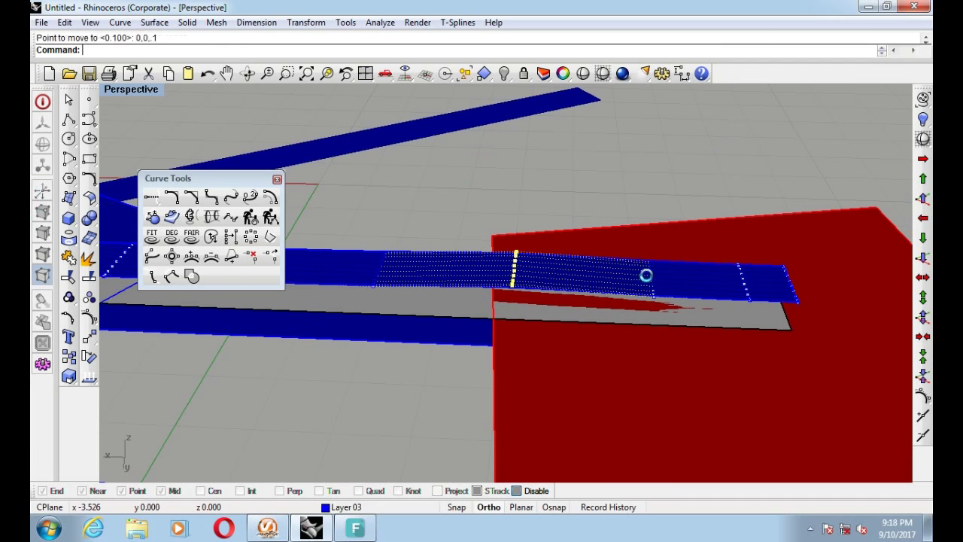
pyautogui.hotkey('alt', 'pageup')
pyautogui.hotkey('alt', 'pageup')
pyautogui.moveTo(720, 163); pyautogui.dragTo(761, 324)
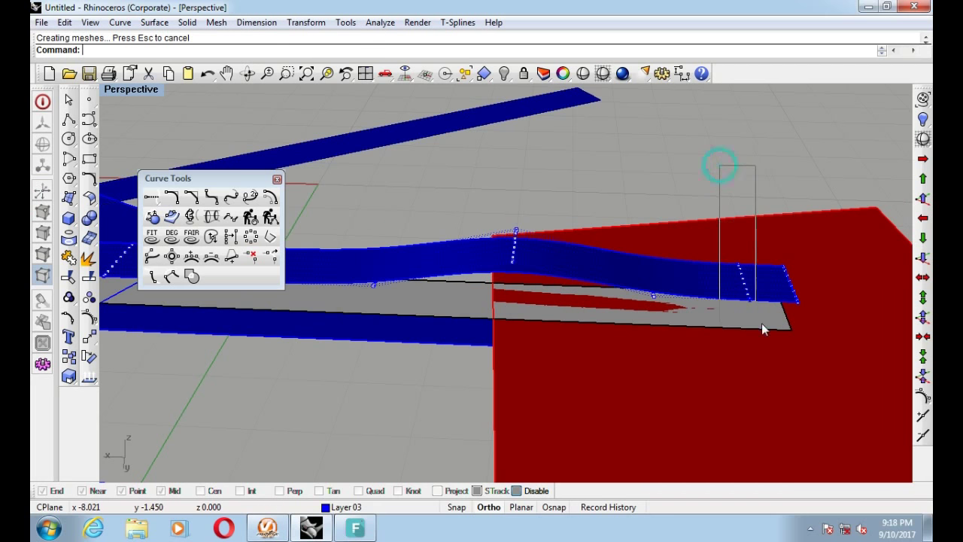
pyautogui.click(925, 199)
pyautogui.press('Return')
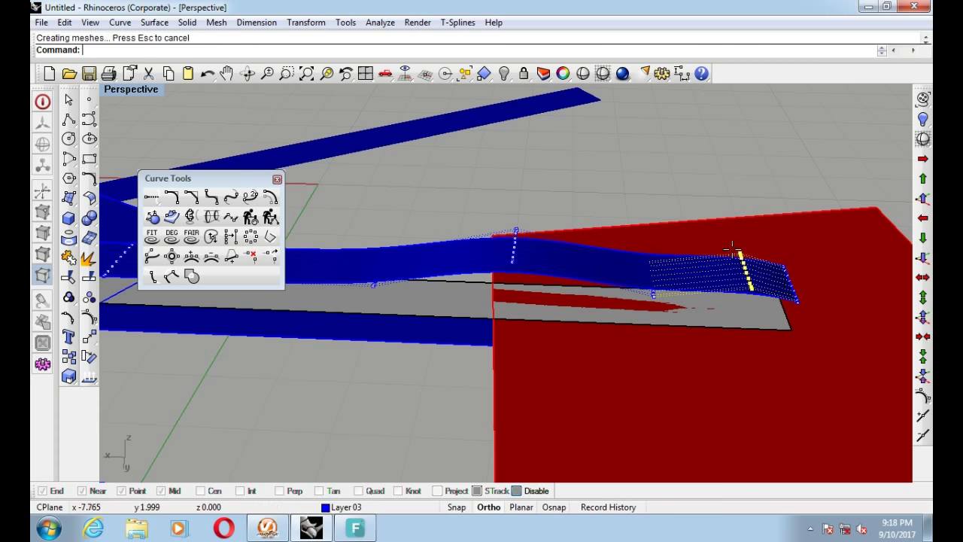
pyautogui.hotkey('alt', 'pageup')
pyautogui.hotkey('alt', 'pageup')
pyautogui.hotkey('alt', 'pageup')
pyautogui.press('Escape')
# Step: Drag the selected points up and down to bend the strip
pyautogui.moveTo(695, 198)
pyautogui.mouseDown(button='right')
pyautogui.moveTo(660, 263)
pyautogui.moveTo(625, 271)
pyautogui.mouseUp(button='right')
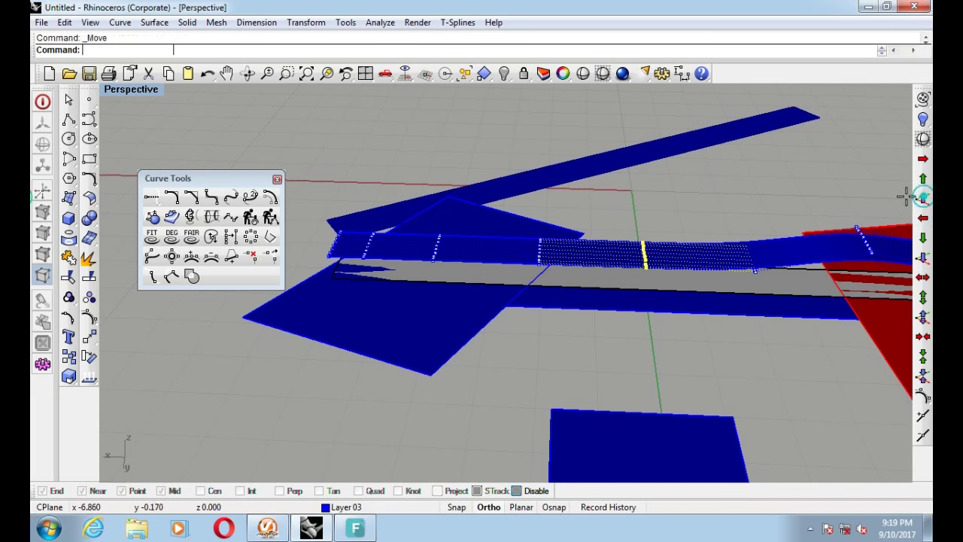
pyautogui.moveTo(685, 238); pyautogui.dragTo(582, 267, button='right')
pyautogui.moveTo(583, 268); pyautogui.dragTo(577, 277)
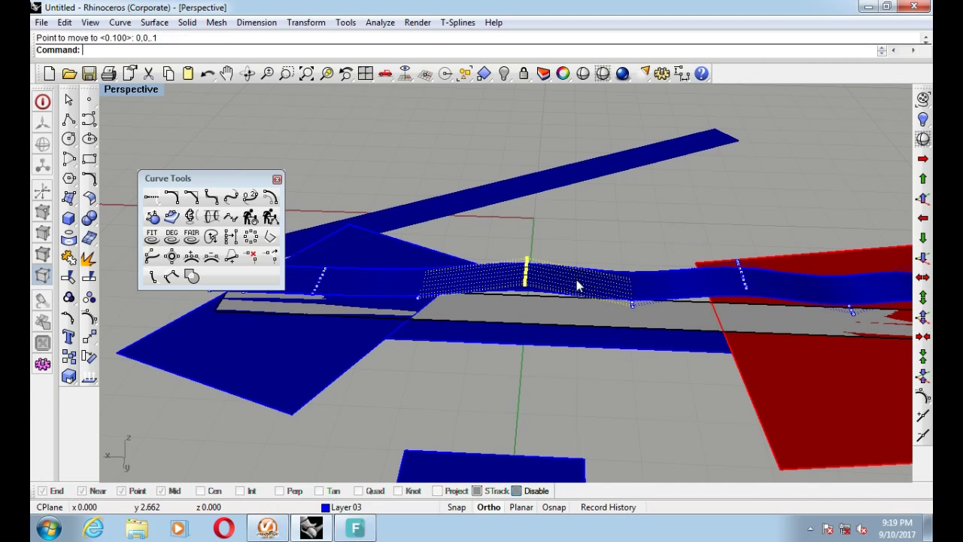
pyautogui.moveTo(574, 280); pyautogui.dragTo(473, 299)
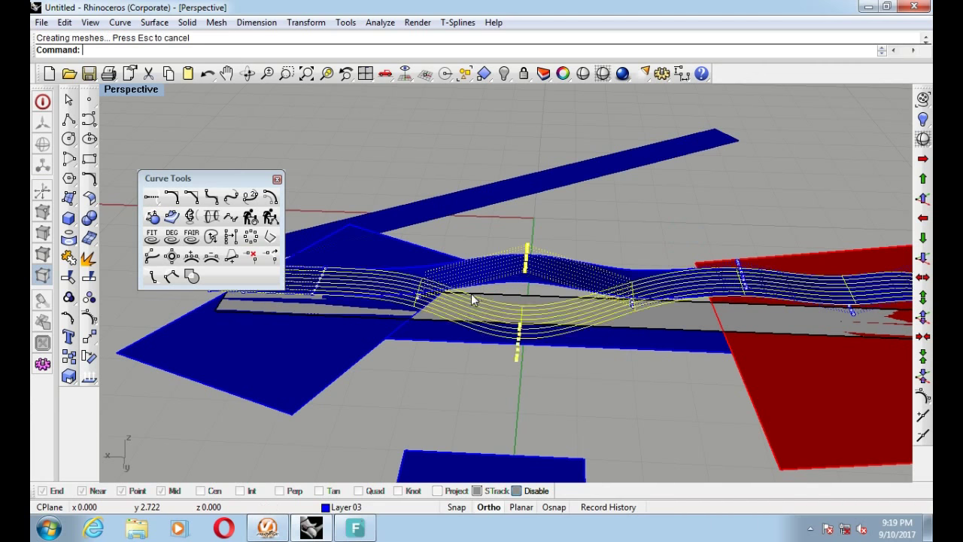
pyautogui.moveTo(473, 299); pyautogui.dragTo(507, 200, button='right')
# Step: Window-select another group of control points and Move them upward
pyautogui.moveTo(455, 134); pyautogui.dragTo(512, 133)
pyautogui.moveTo(475, 280); pyautogui.dragTo(477, 279)
pyautogui.moveTo(477, 278); pyautogui.dragTo(911, 201, button='right')
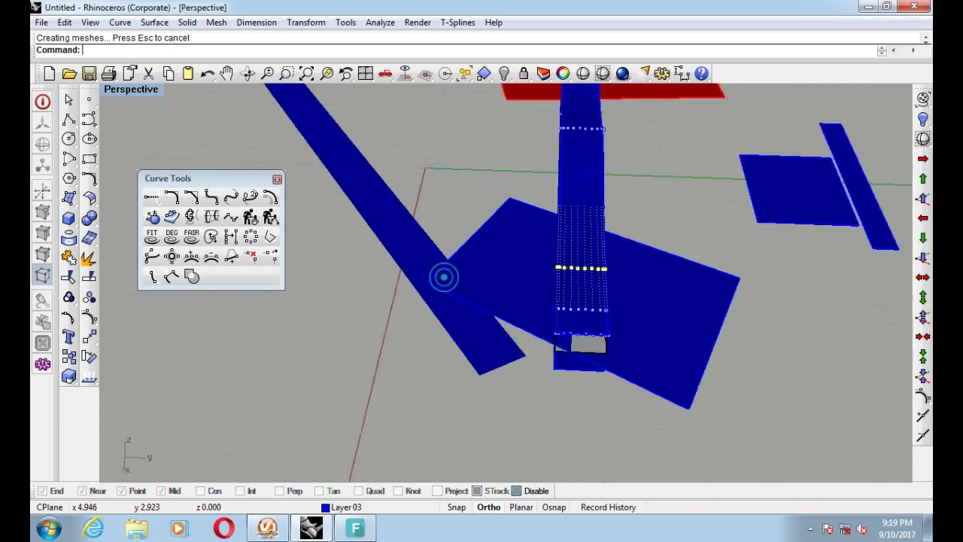
pyautogui.click(924, 218)
pyautogui.click(531, 322)
pyautogui.click(562, 329)
pyautogui.moveTo(562, 328); pyautogui.dragTo(519, 278, button='right')
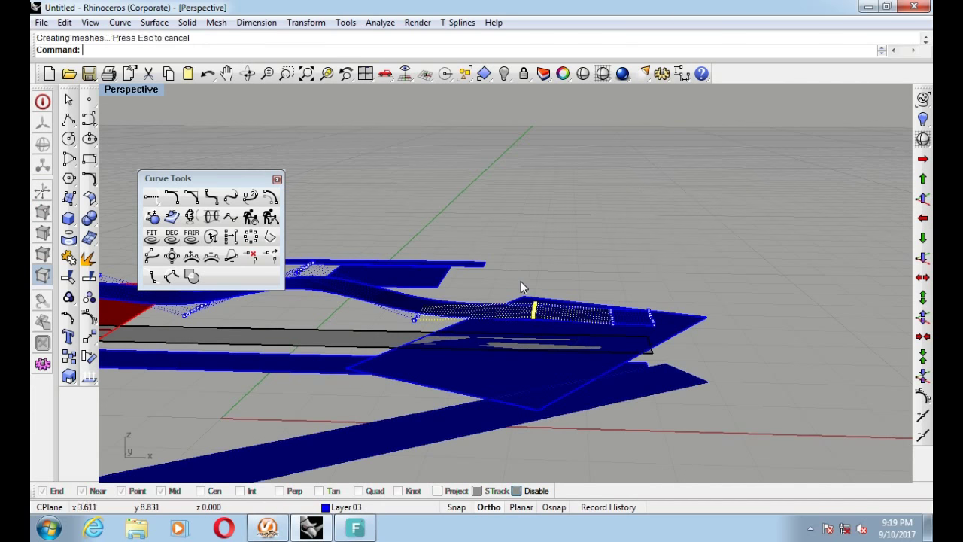
pyautogui.moveTo(519, 278)
pyautogui.mouseDown()
pyautogui.moveTo(600, 224)
pyautogui.moveTo(601, 241)
pyautogui.mouseUp()
pyautogui.moveTo(601, 242); pyautogui.dragTo(588, 275, button='right')
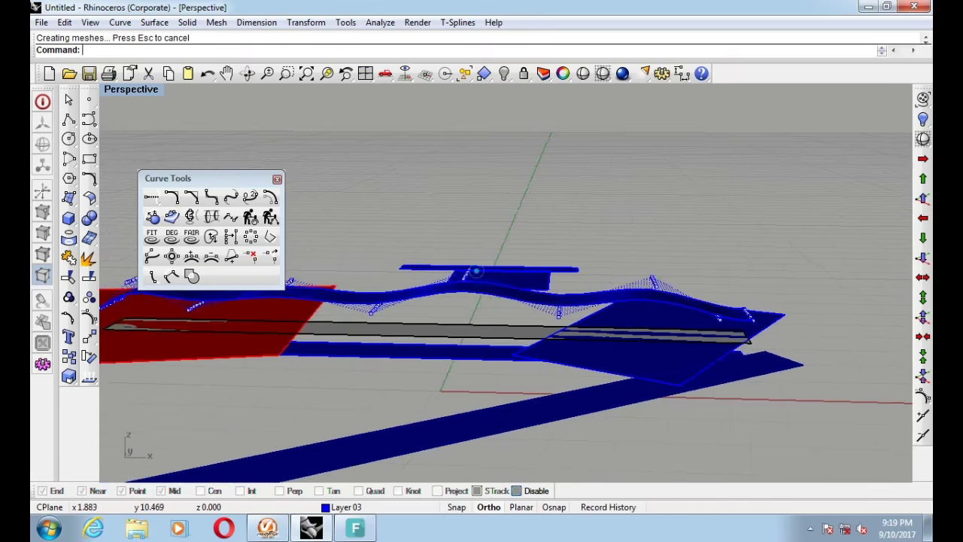
# Step: Offset the wavy strip 0.3 to both sides as a solid, then delete leftover curves
pyautogui.click(584, 274)
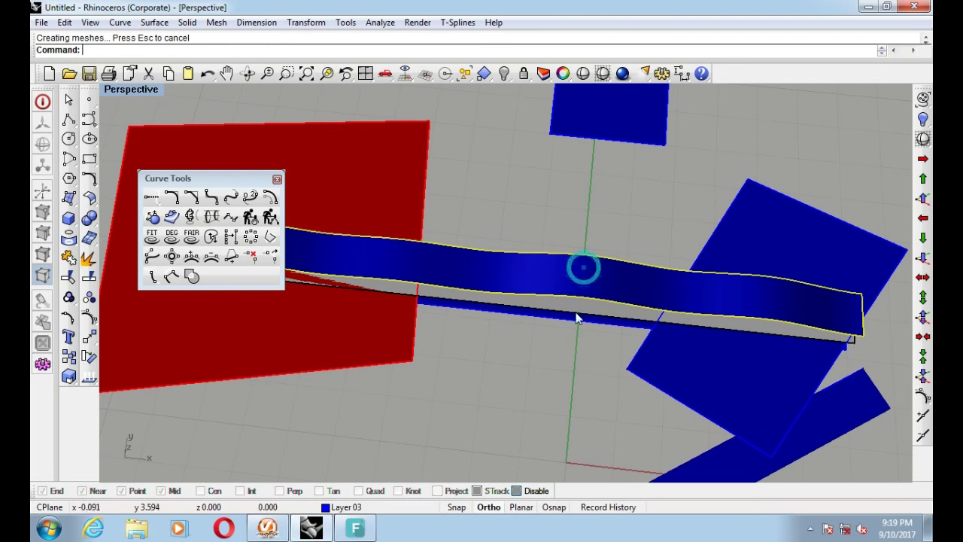
pyautogui.moveTo(580, 267); pyautogui.dragTo(479, 221, button='right')
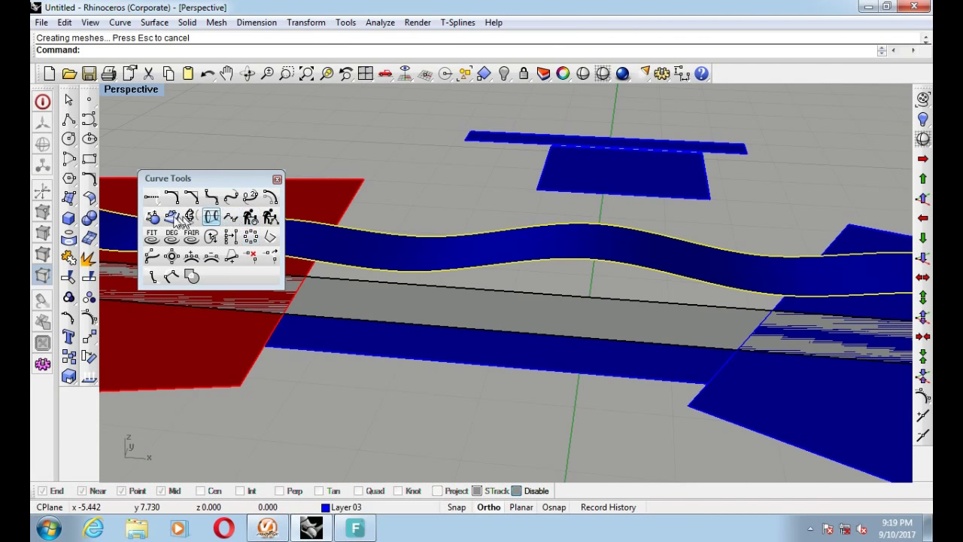
pyautogui.click(89, 198)
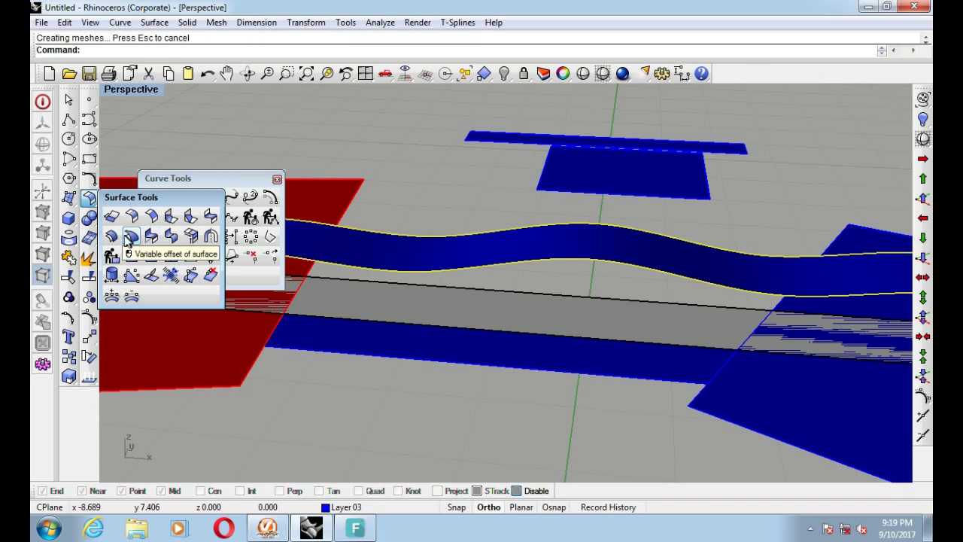
pyautogui.click(116, 234)
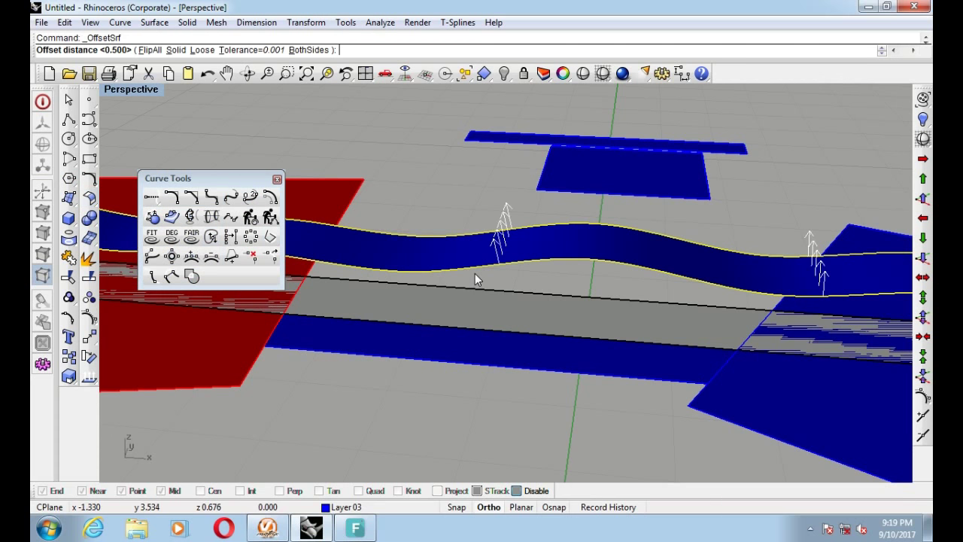
pyautogui.click(167, 51)
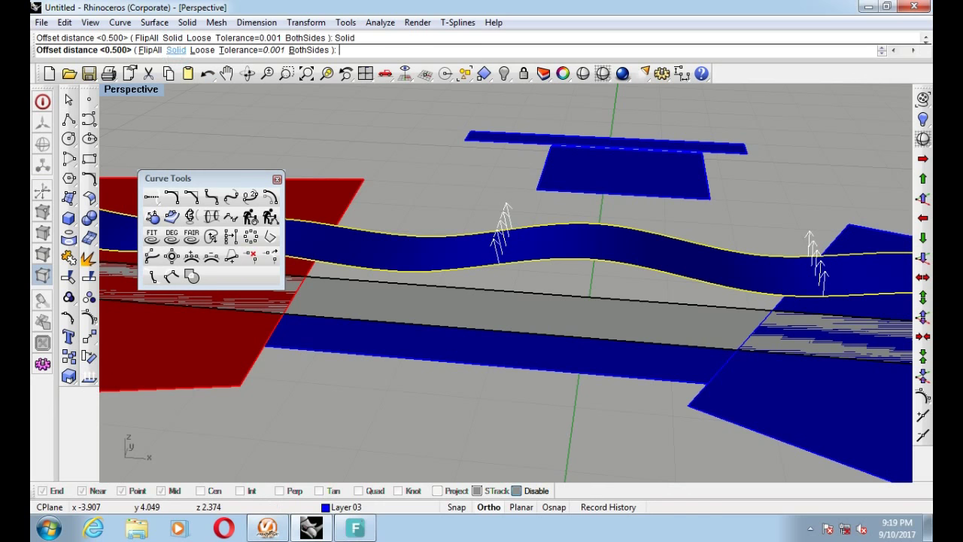
pyautogui.click(282, 50)
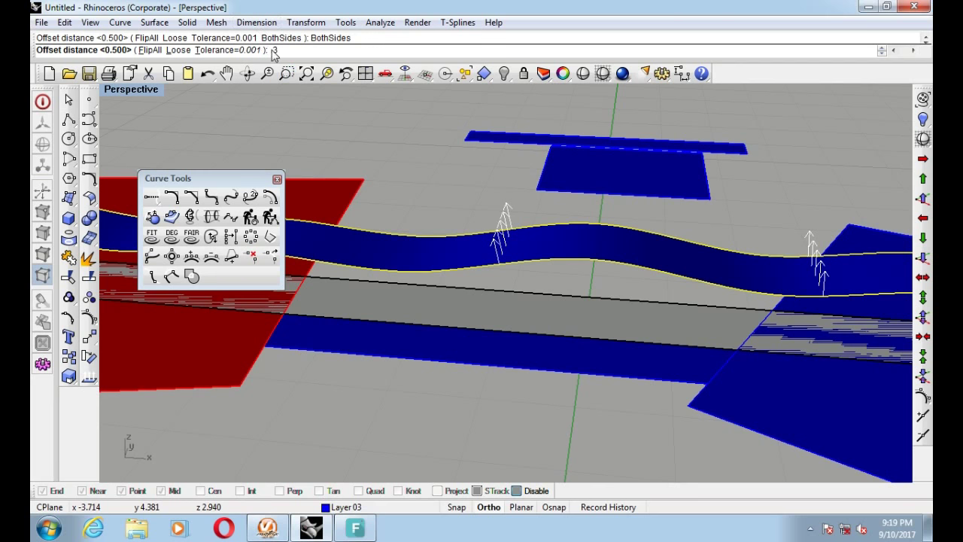
pyautogui.press('Return')
pyautogui.moveTo(525, 272)
pyautogui.mouseDown(button='right')
pyautogui.moveTo(800, 288)
pyautogui.moveTo(700, 271)
pyautogui.moveTo(532, 312)
pyautogui.moveTo(514, 271)
pyautogui.mouseUp(button='right')
pyautogui.press('Delete')
# Step: In a maximized Top view, move the wavy slab 16.455 units right, clear of the red square
pyautogui.click(514, 271)
pyautogui.scroll(3, 532, 346)
pyautogui.hotkey('ctrl', 'F1')
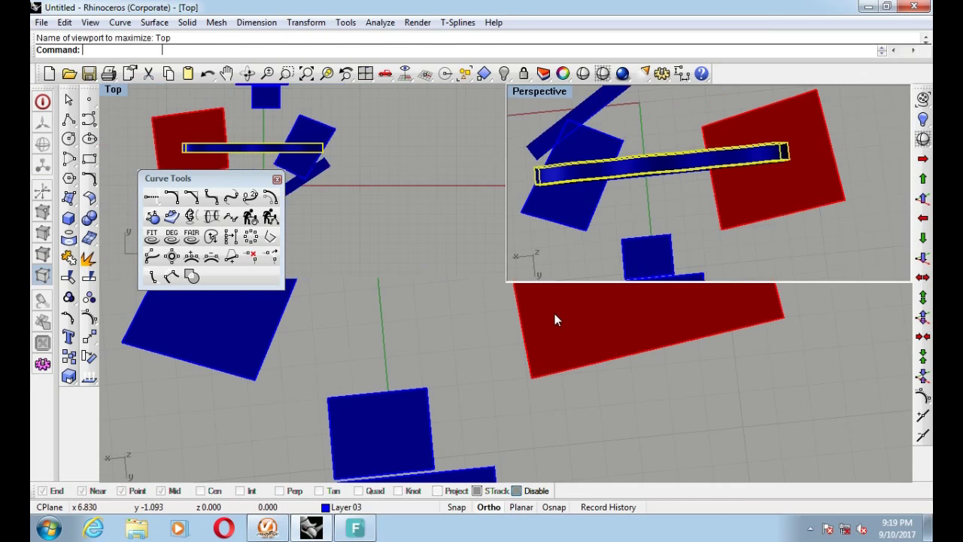
pyautogui.scroll(-2, 561, 336)
pyautogui.scroll(1, 490, 281)
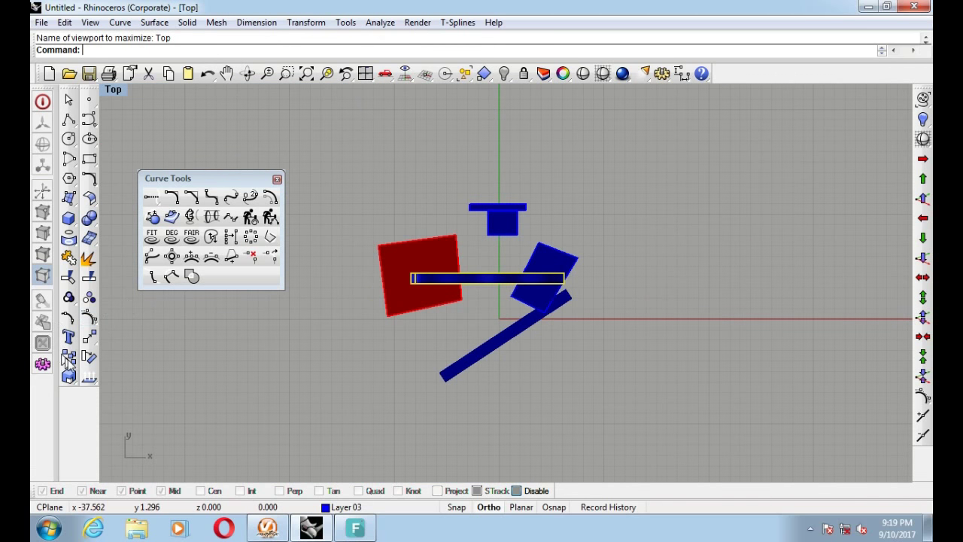
pyautogui.click(88, 339)
pyautogui.click(447, 268)
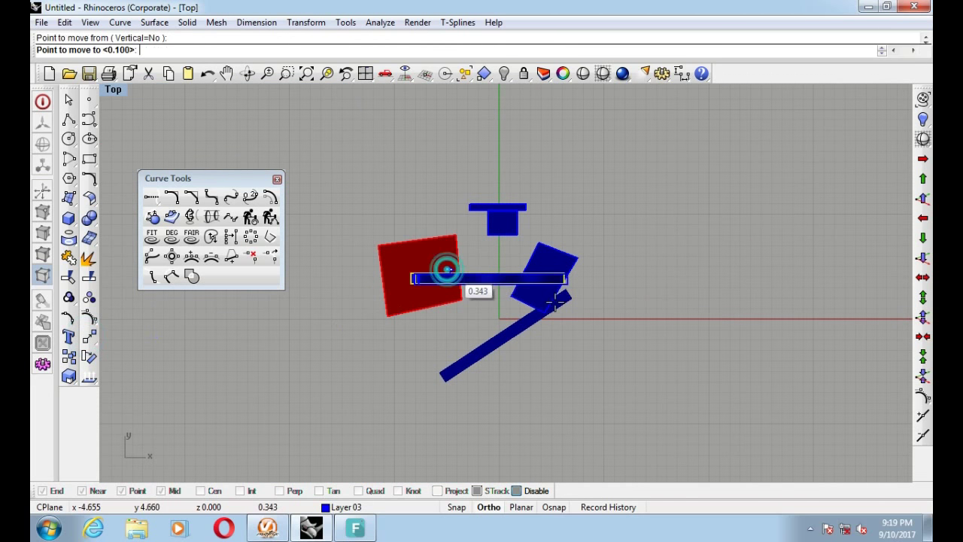
pyautogui.click(620, 297)
# Step: Back in Perspective, select the red square and bring up Rebuild Surface at 5×10 points
pyautogui.scroll(3, 625, 355)
pyautogui.hotkey('ctrl', 'F4')
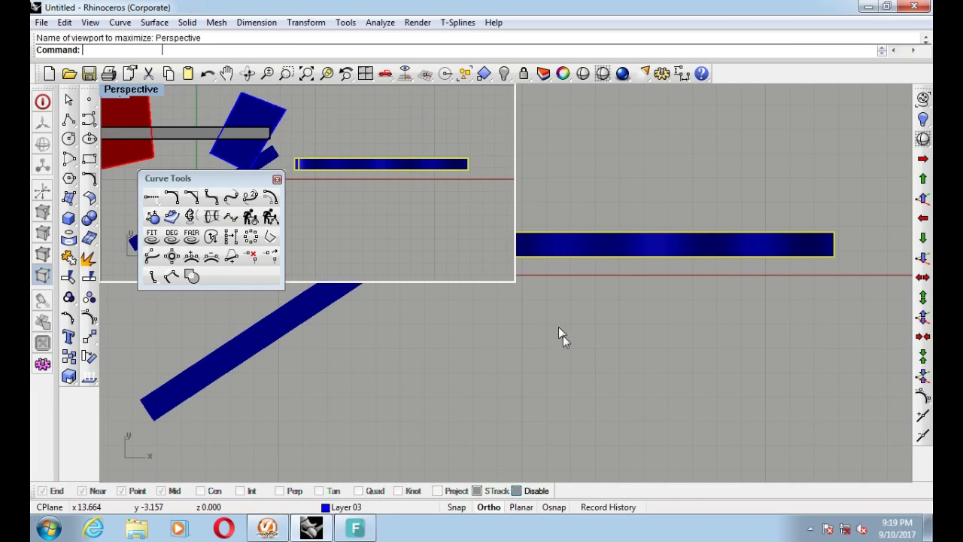
pyautogui.moveTo(567, 390)
pyautogui.mouseDown(button='right')
pyautogui.moveTo(517, 301)
pyautogui.moveTo(430, 312)
pyautogui.moveTo(572, 188)
pyautogui.mouseUp(button='right')
pyautogui.keyDown('shift'); pyautogui.moveTo(269, 271); pyautogui.dragTo(472, 271, button='right'); pyautogui.keyUp('shift')
pyautogui.click(472, 271)
pyautogui.click(252, 220)
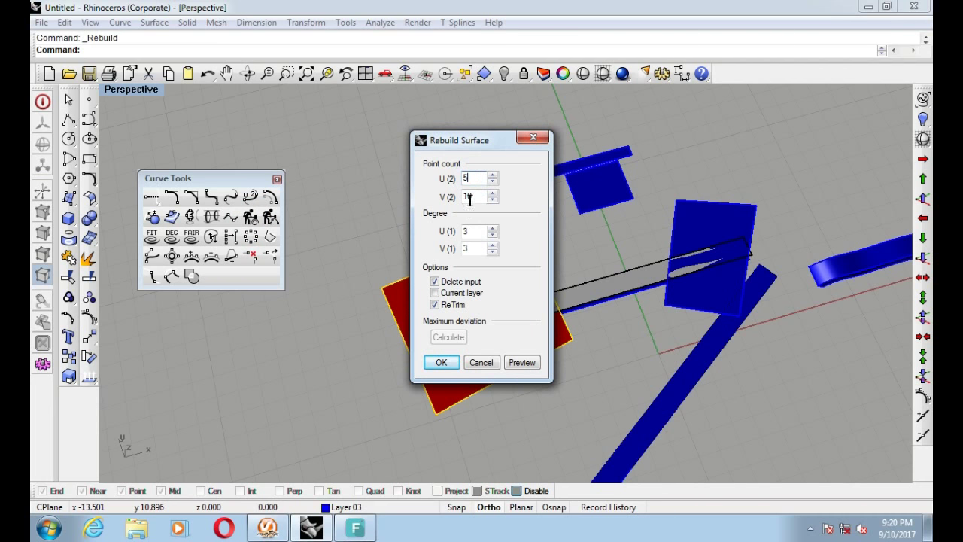
# Step: Rebuild the red square at 5×10 points and raise its middle column of control points repeatedly
pyautogui.click(448, 363)
pyautogui.press('F10')
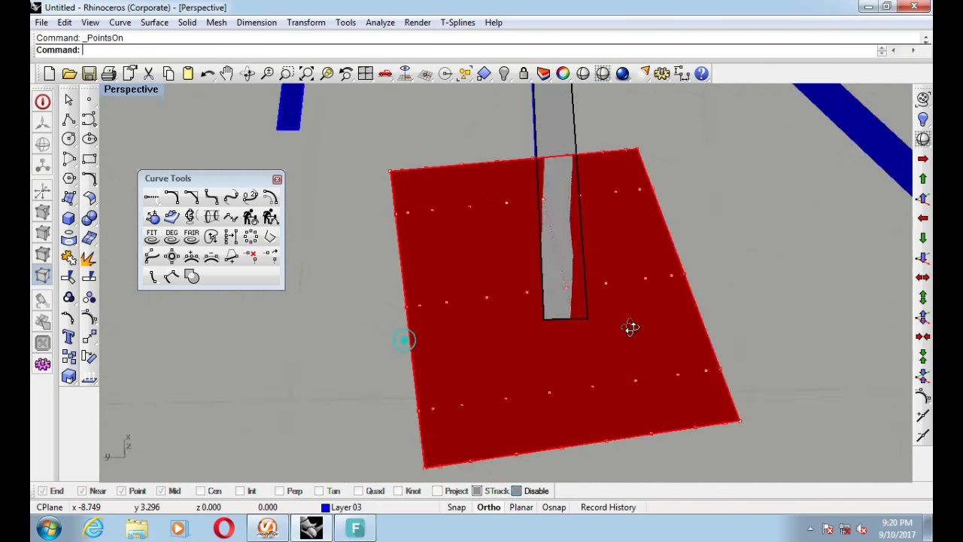
pyautogui.moveTo(506, 335); pyautogui.dragTo(535, 213, button='right')
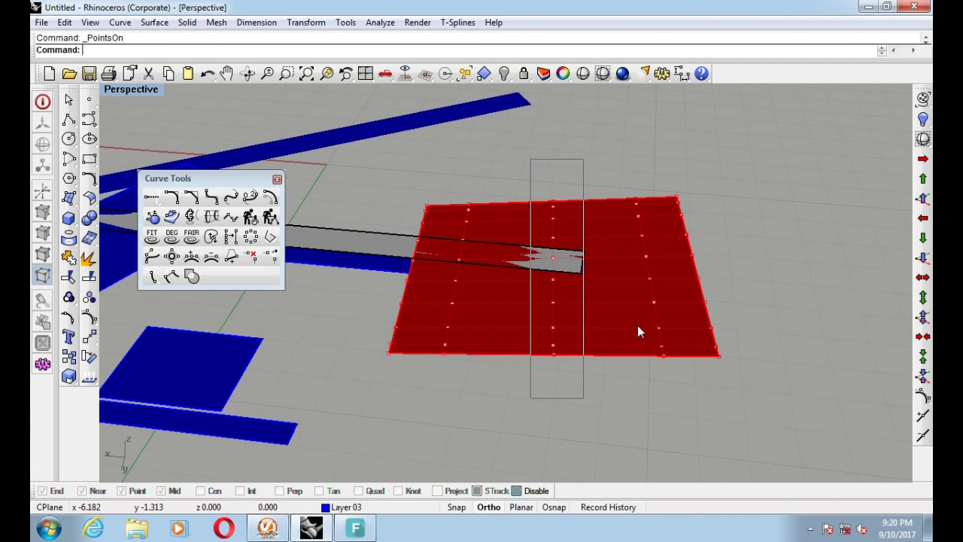
pyautogui.moveTo(557, 235); pyautogui.dragTo(585, 398)
pyautogui.click(923, 198)
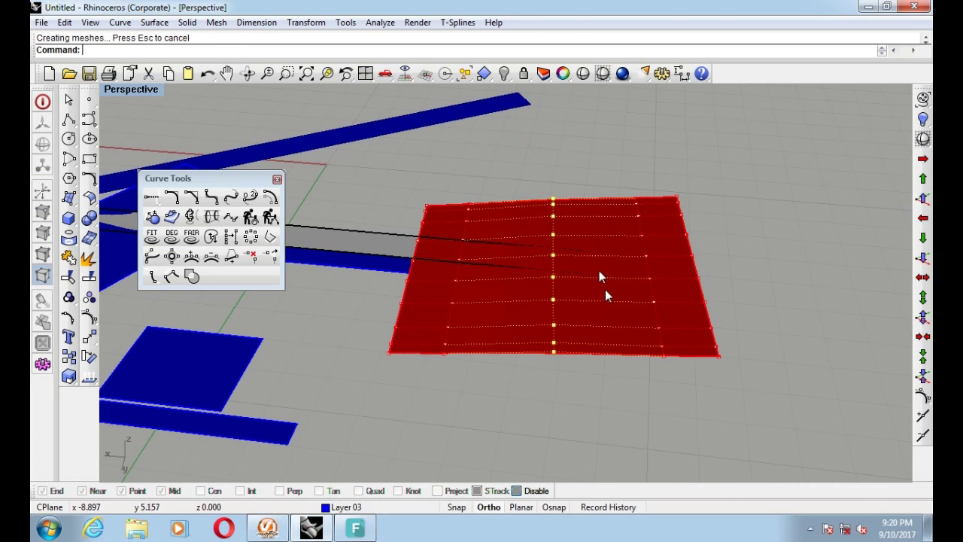
pyautogui.moveTo(605, 289); pyautogui.dragTo(597, 256, button='right')
pyautogui.rightClick(598, 268)
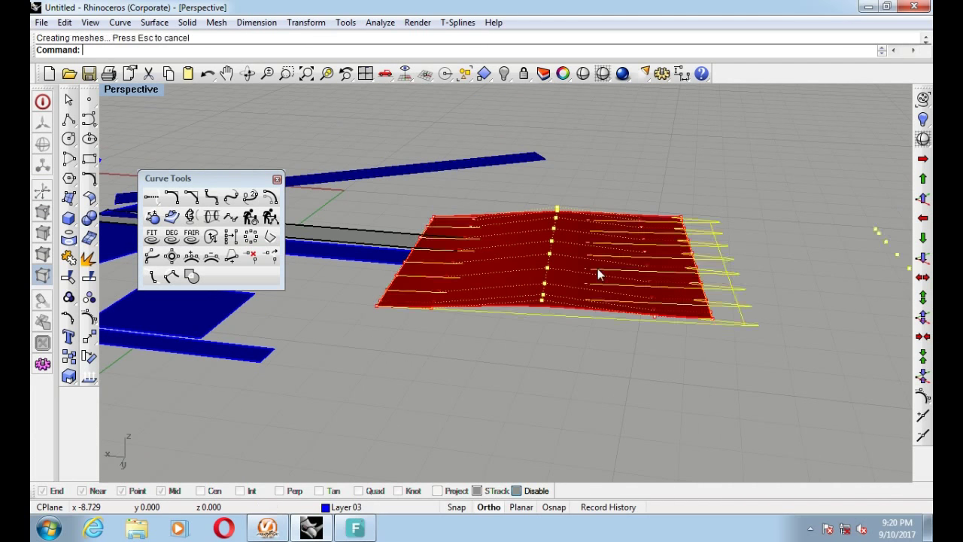
pyautogui.rightClick(597, 268)
pyautogui.rightClick(597, 270)
pyautogui.rightClick(594, 272)
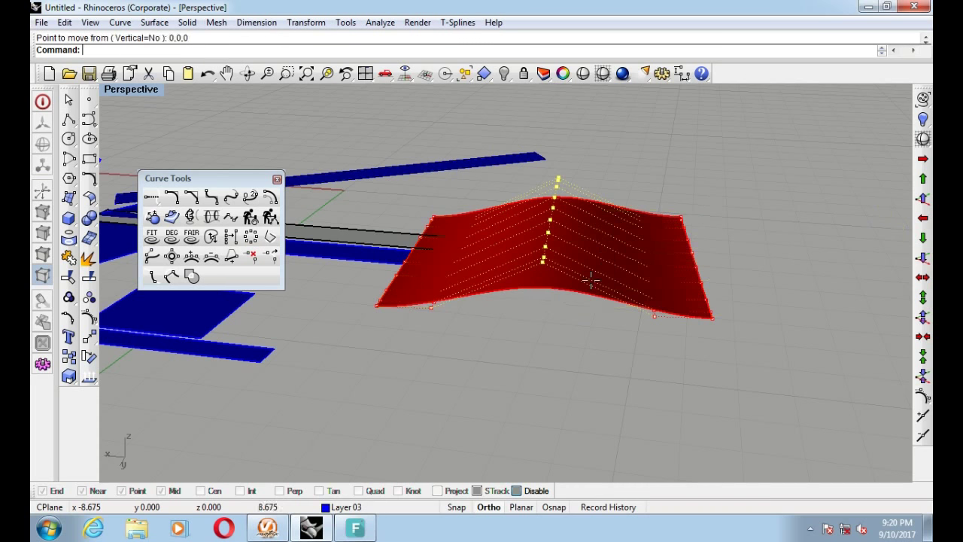
pyautogui.rightClick(619, 152)
# Step: Select the left and right point columns, move them to shape the wave, then hide points
pyautogui.moveTo(620, 152); pyautogui.dragTo(662, 373)
pyautogui.moveTo(501, 338); pyautogui.dragTo(424, 378, button='right')
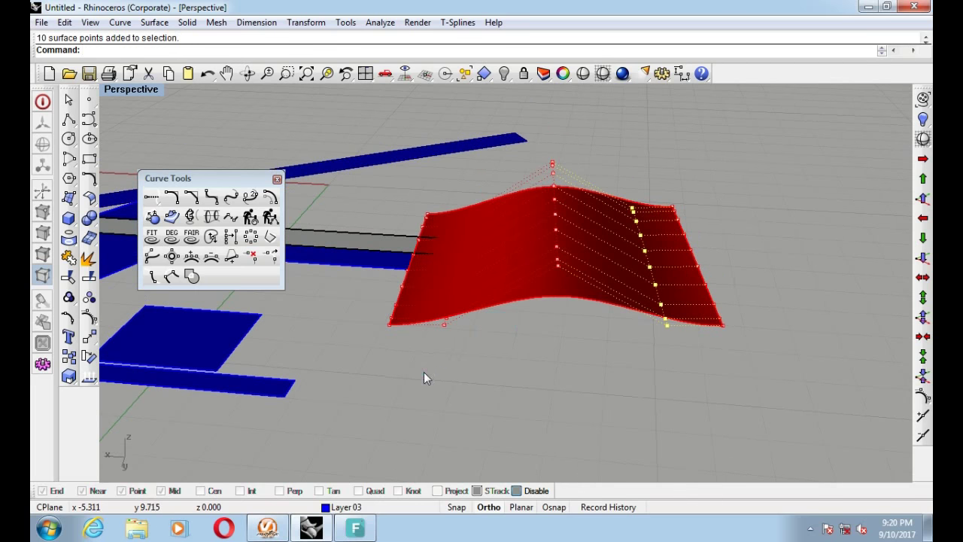
pyautogui.moveTo(496, 225); pyautogui.dragTo(423, 371)
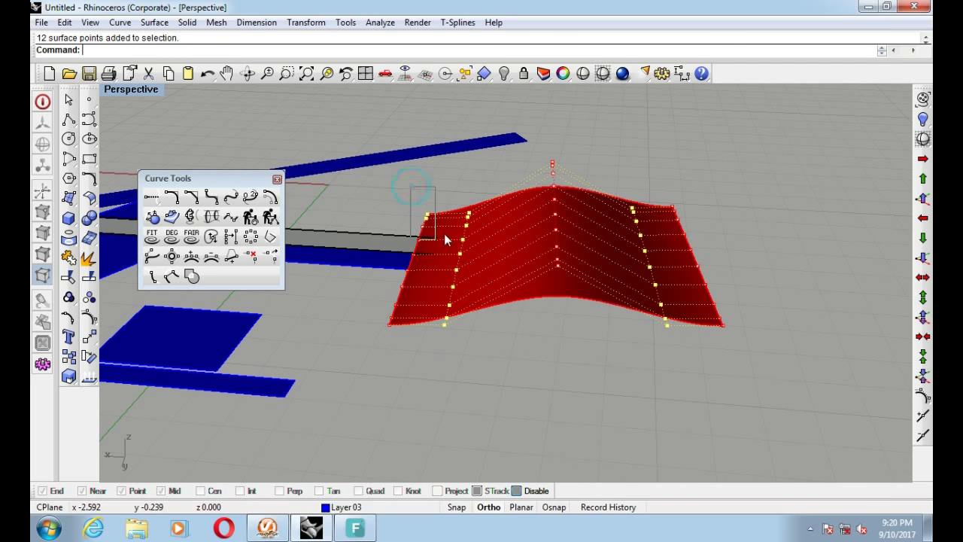
pyautogui.click(924, 260)
pyautogui.moveTo(595, 292)
pyautogui.mouseDown(button='right')
pyautogui.moveTo(593, 279)
pyautogui.moveTo(598, 346)
pyautogui.mouseUp(button='right')
pyautogui.click(593, 279)
pyautogui.click(592, 262)
pyautogui.press('Escape')
# Step: Offset the wavy red surface at the default distance without the Solid option
pyautogui.click(618, 249)
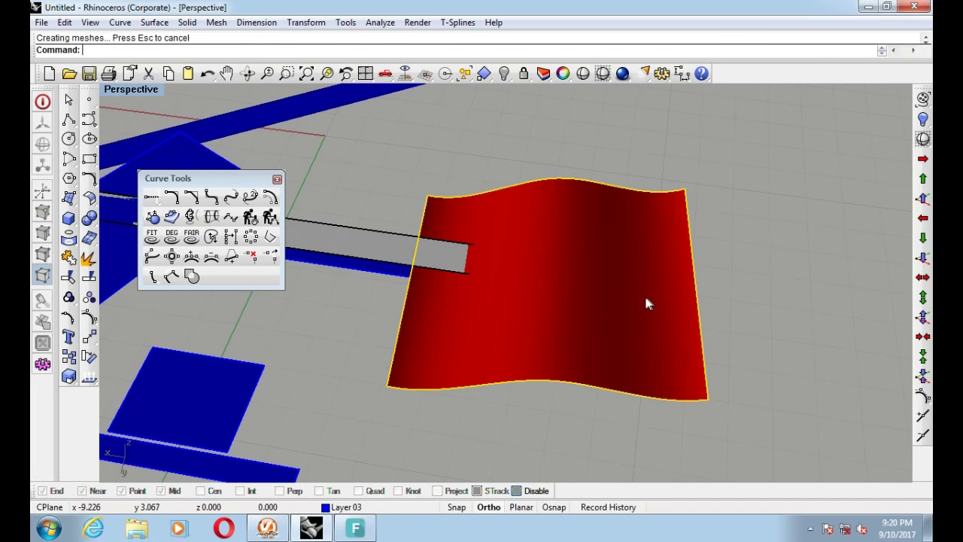
pyautogui.moveTo(645, 293); pyautogui.dragTo(624, 290, button='right')
pyautogui.moveTo(448, 283); pyautogui.dragTo(461, 272, button='right')
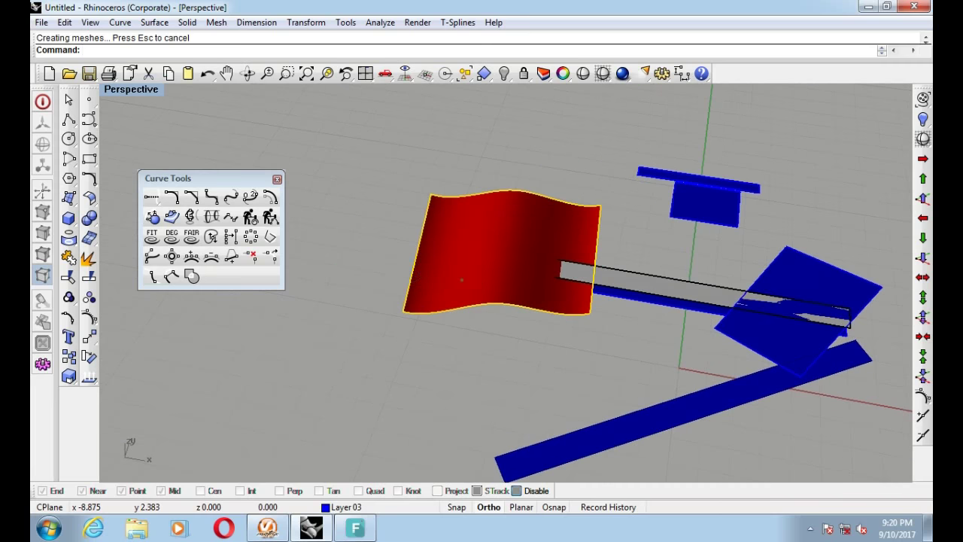
pyautogui.click(88, 201)
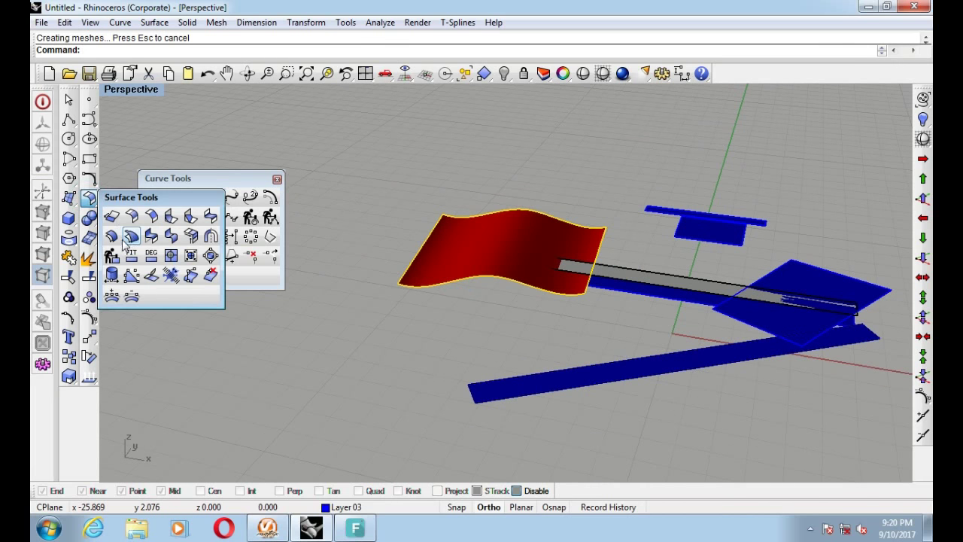
pyautogui.click(113, 238)
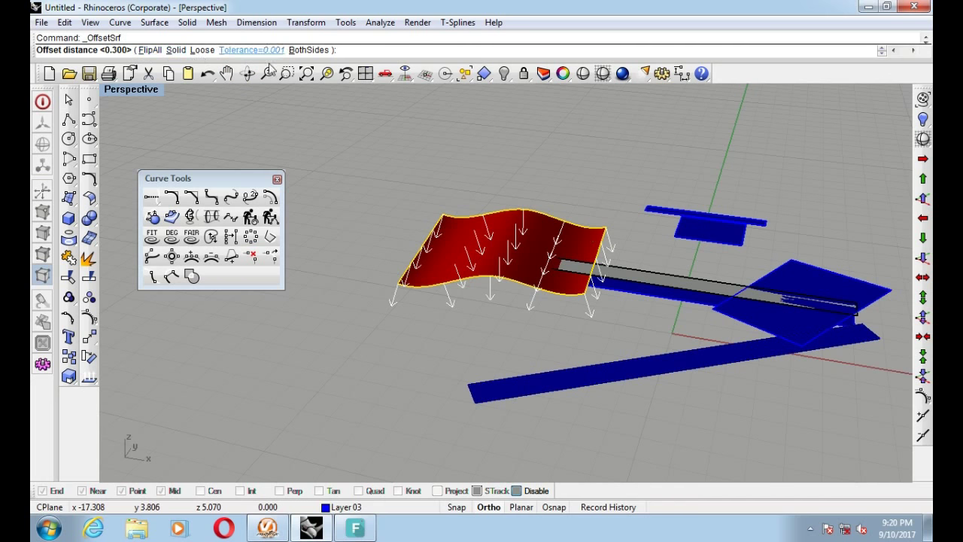
pyautogui.press('Return')
# Step: Undo the plain surface offset, retry the offset on the red surface, then cancel it
pyautogui.scroll(2, 548, 146)
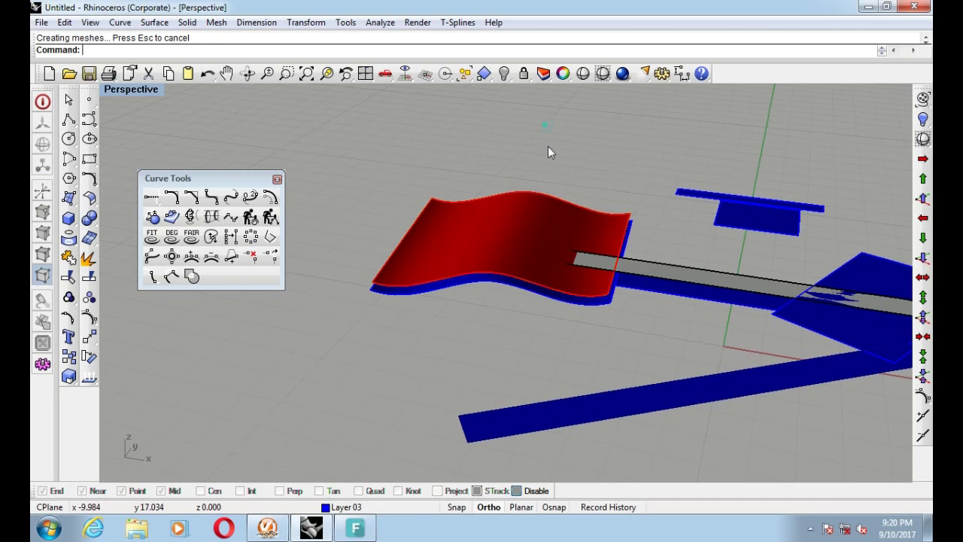
pyautogui.moveTo(548, 153); pyautogui.dragTo(558, 247, button='right')
pyautogui.scroll(3, 558, 248)
pyautogui.hotkey('ctrl', 'z')
pyautogui.press('Return')
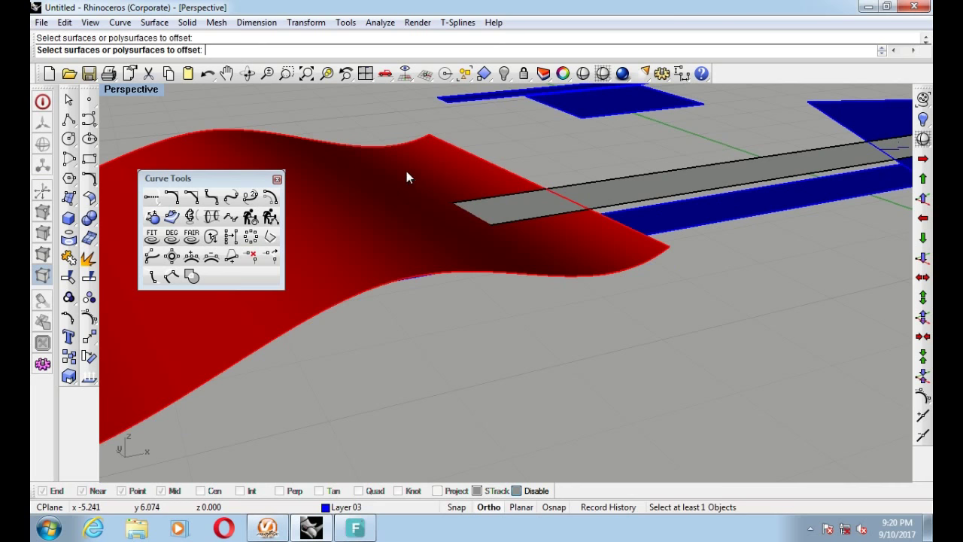
pyautogui.click(407, 172)
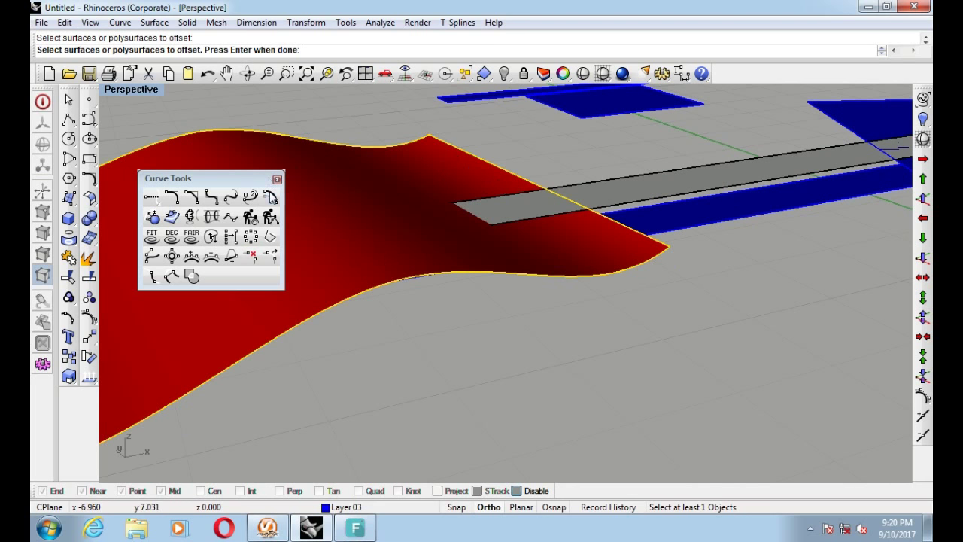
pyautogui.click(89, 200)
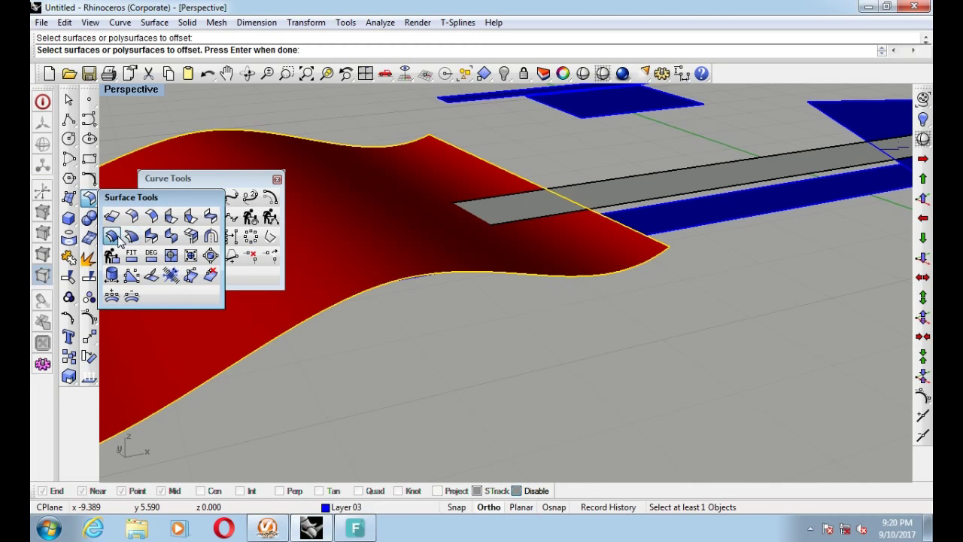
pyautogui.click(118, 239)
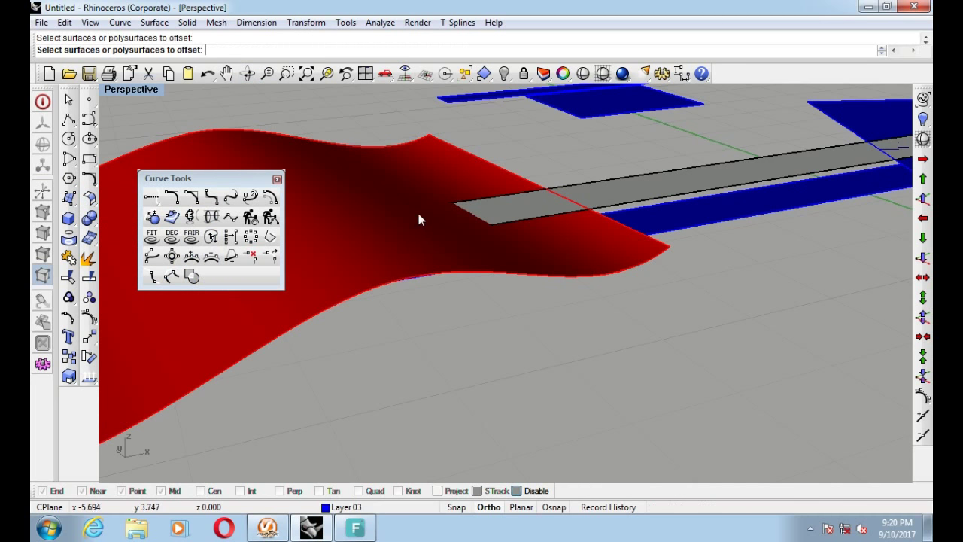
pyautogui.press('Escape')
# Step: Offset the red surface as a closed solid at distance 0.300 and inspect the new slab
pyautogui.click(396, 194)
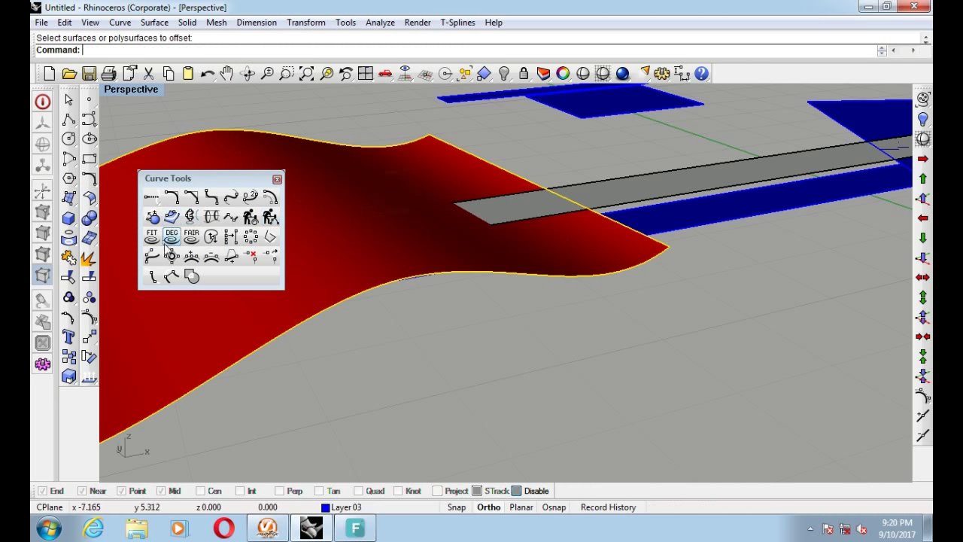
pyautogui.click(88, 200)
pyautogui.click(111, 238)
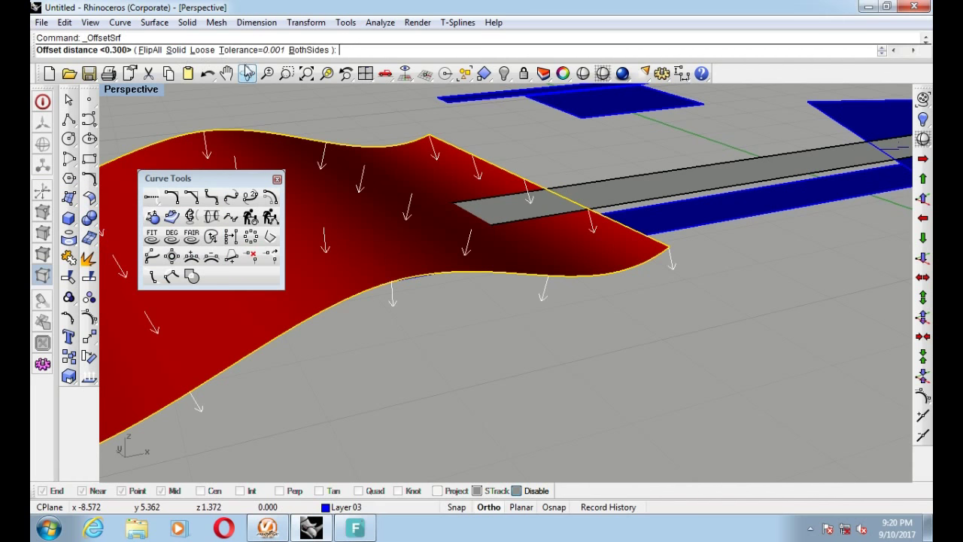
pyautogui.click(176, 49)
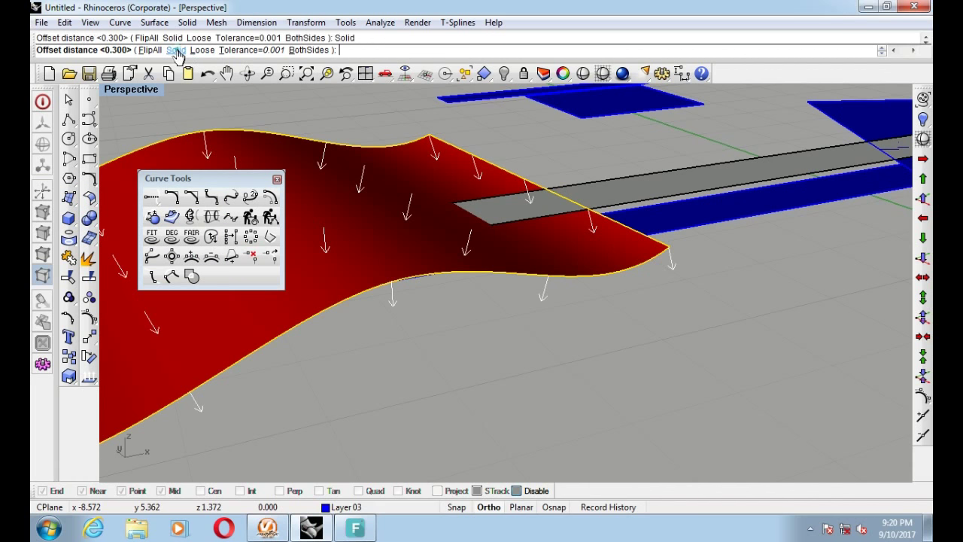
pyautogui.press('Return')
pyautogui.click(686, 380)
pyautogui.moveTo(652, 349)
pyautogui.mouseDown(button='right')
pyautogui.moveTo(850, 325)
pyautogui.moveTo(715, 327)
pyautogui.moveTo(885, 286)
pyautogui.moveTo(651, 384)
pyautogui.moveTo(531, 276)
pyautogui.mouseUp(button='right')
pyautogui.scroll(3, 531, 275)
pyautogui.scroll(3, 546, 275)
pyautogui.click(544, 290)
pyautogui.moveTo(543, 305)
pyautogui.mouseDown(button='right')
pyautogui.moveTo(501, 292)
pyautogui.moveTo(590, 343)
pyautogui.moveTo(686, 348)
pyautogui.mouseUp(button='right')
pyautogui.scroll(5, 686, 348)
pyautogui.click(772, 325)
pyautogui.scroll(-3, 772, 326)
pyautogui.moveTo(650, 302)
pyautogui.mouseDown(button='right')
pyautogui.moveTo(576, 269)
pyautogui.moveTo(444, 308)
pyautogui.moveTo(499, 331)
pyautogui.mouseUp(button='right')
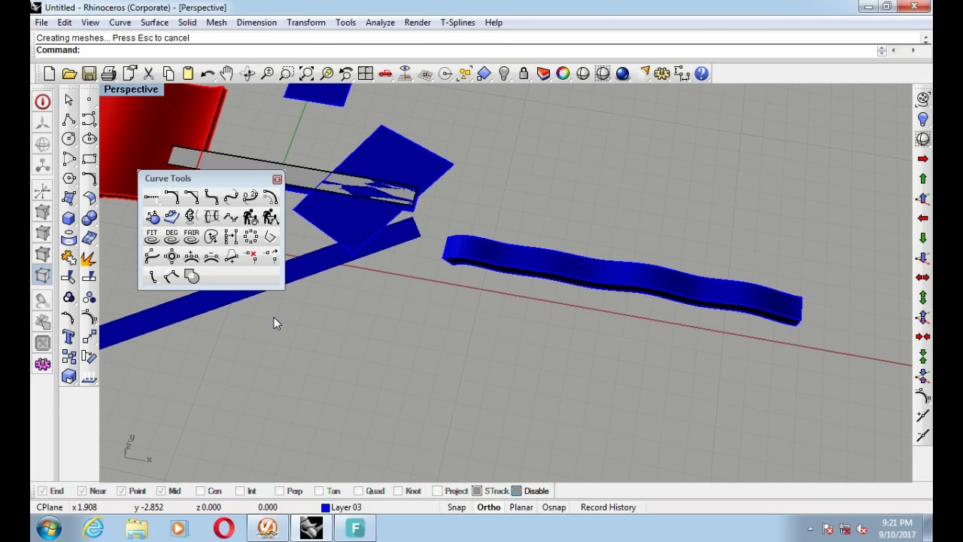
pyautogui.moveTo(351, 208)
pyautogui.mouseDown(button='right')
pyautogui.moveTo(431, 312)
pyautogui.moveTo(424, 267)
pyautogui.moveTo(379, 271)
pyautogui.moveTo(429, 296)
pyautogui.moveTo(559, 315)
pyautogui.moveTo(575, 303)
pyautogui.moveTo(569, 318)
pyautogui.moveTo(542, 301)
pyautogui.moveTo(516, 315)
pyautogui.moveTo(517, 301)
pyautogui.moveTo(572, 293)
pyautogui.moveTo(594, 328)
pyautogui.moveTo(566, 295)
pyautogui.moveTo(567, 273)
pyautogui.moveTo(557, 329)
pyautogui.mouseUp(button='right')
pyautogui.click(624, 290)
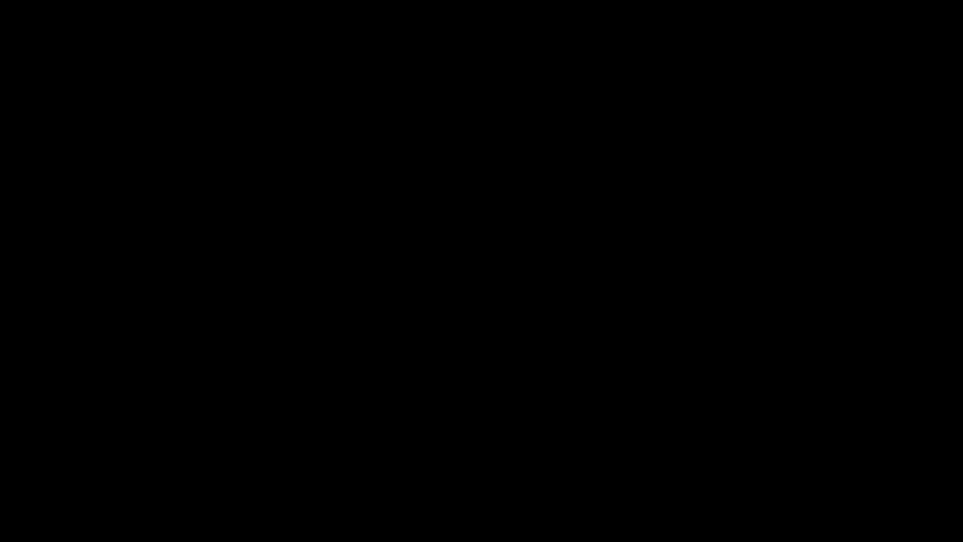